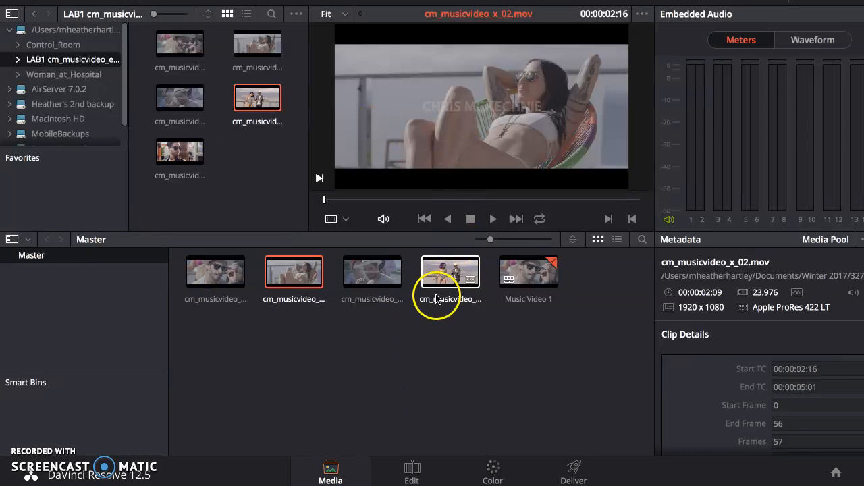
- Pass through the Edit page to the Color page and show the timeline's clip thumbnails
left_click(413, 471)
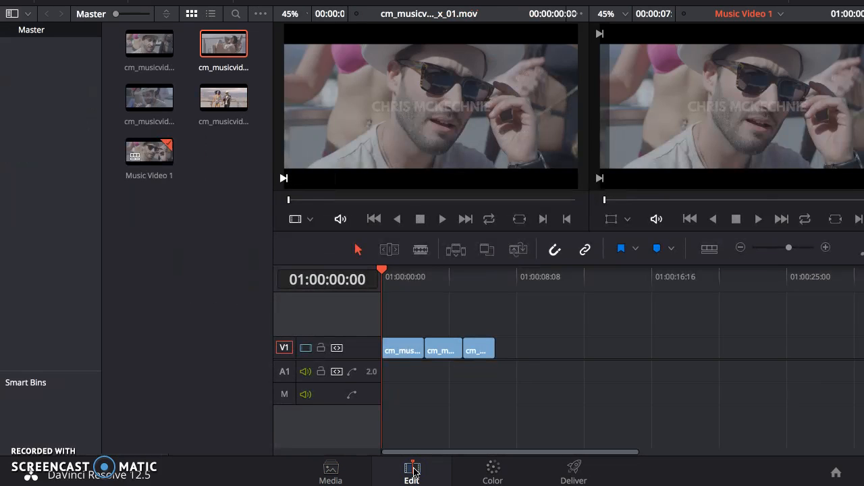
left_click(492, 469)
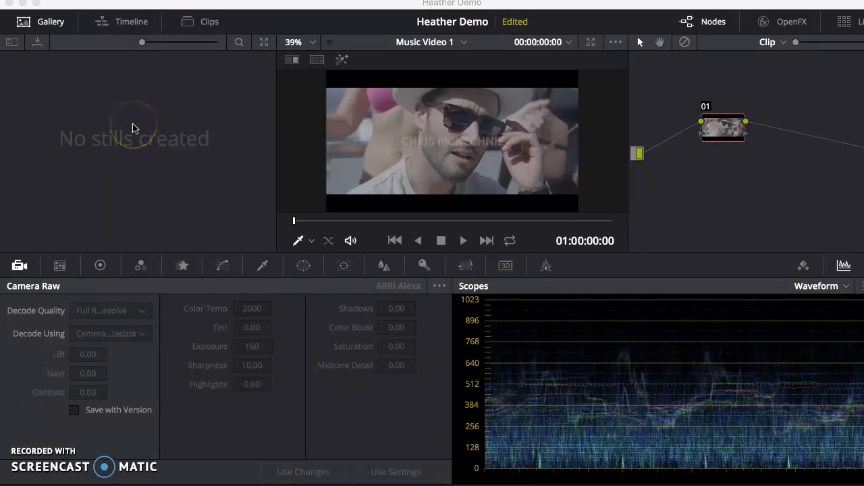
left_click(193, 25)
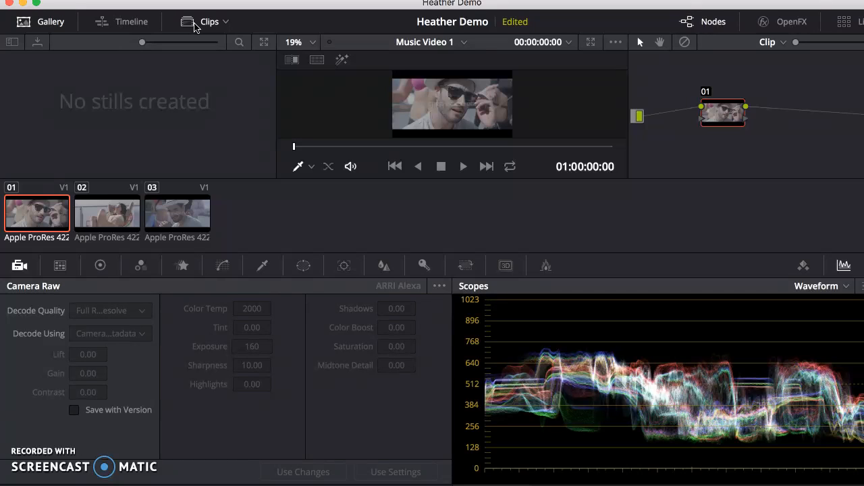
left_click(194, 24)
left_click(193, 24)
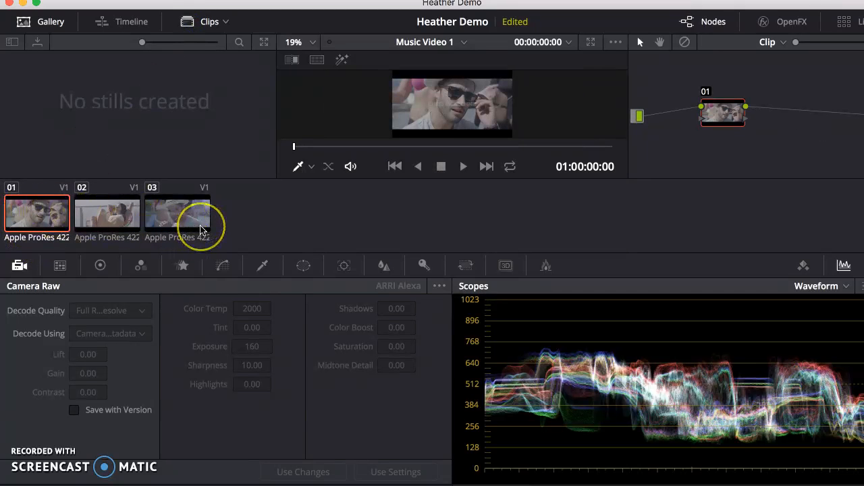
- Show the mini timeline, view clips 02 and 03, return to clip 01 and hide the mini timeline again
left_click(122, 22)
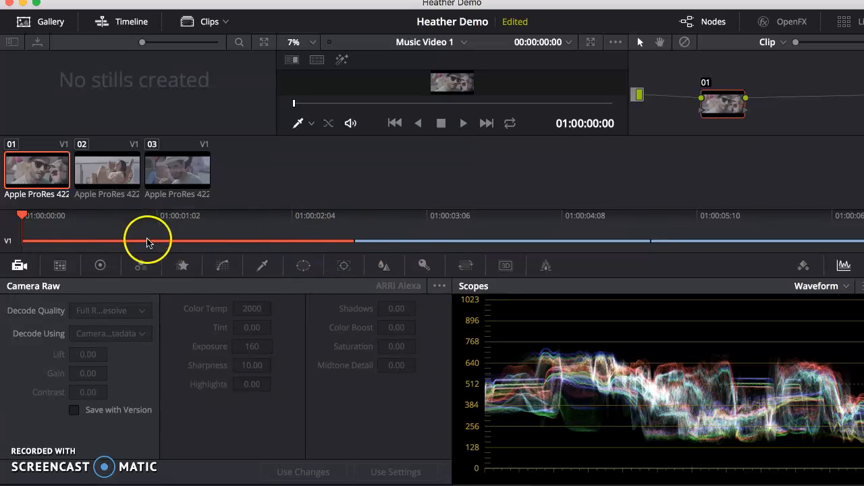
left_click(417, 243)
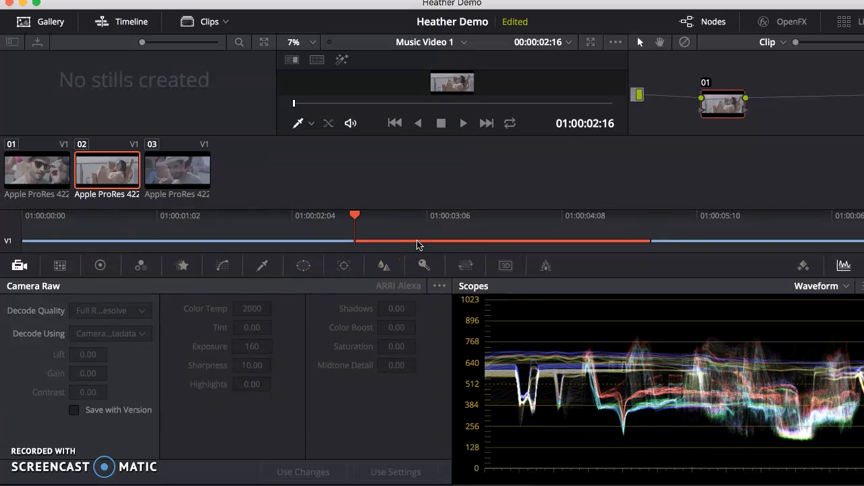
left_click(680, 243)
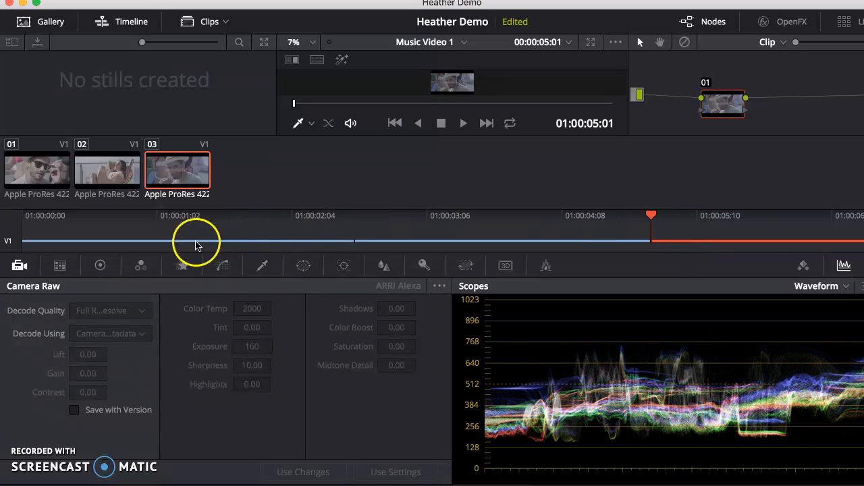
left_click(195, 242)
left_click(263, 61)
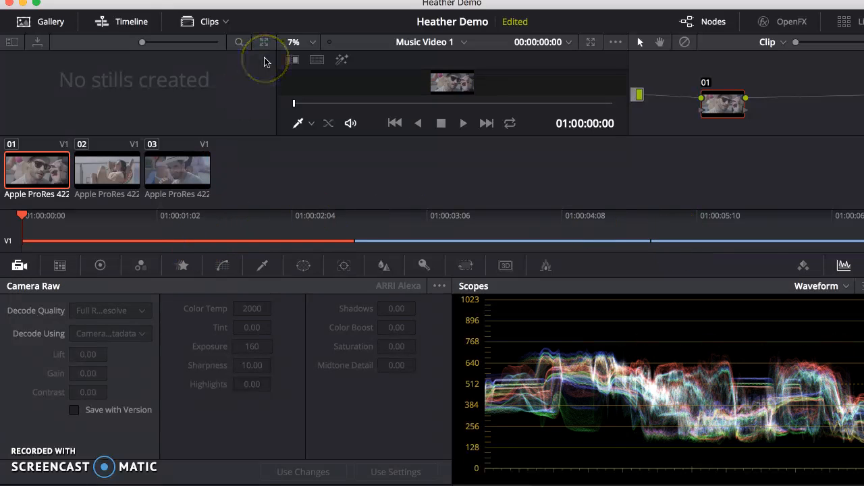
left_click(148, 21)
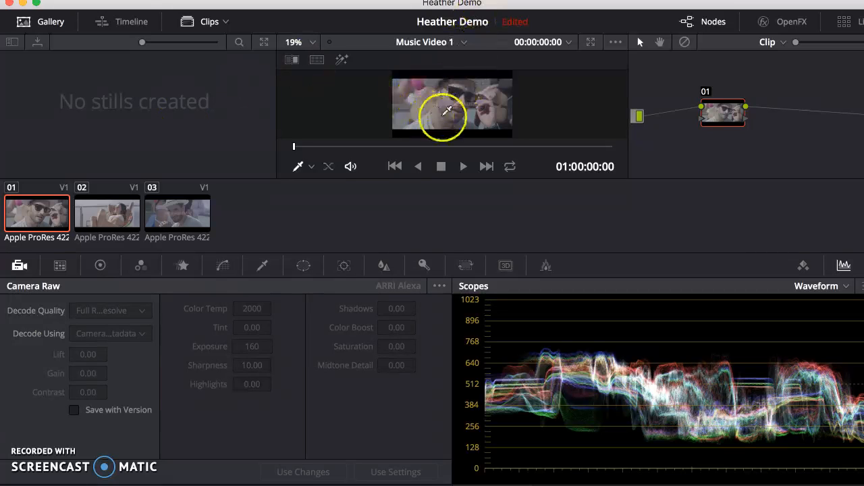
- Enlarge the Color page viewer and restore the standard layout
left_click(590, 43)
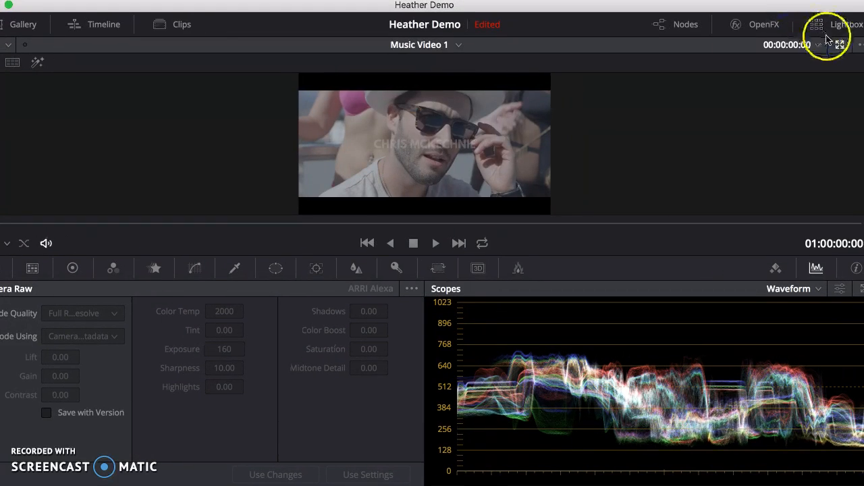
left_click(839, 45)
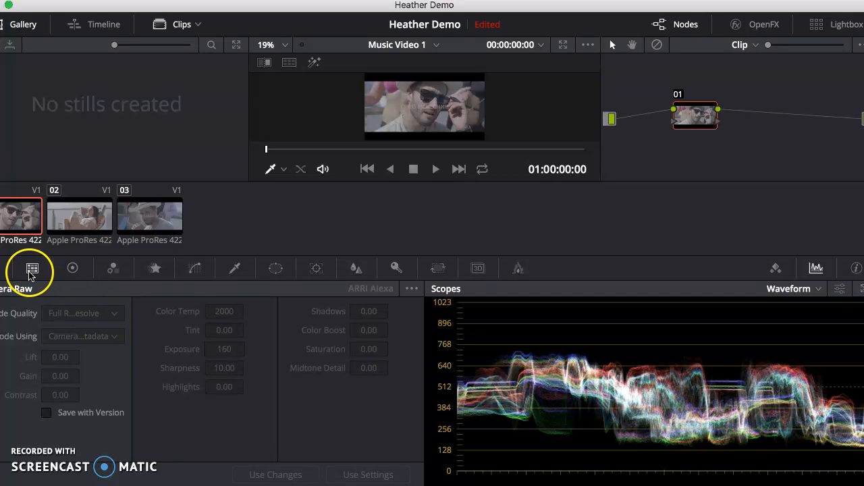
- Look through the Color Match and RGB Mixer palettes and return to the Color Wheels palette
left_click_drag(256, 12, 292, 11)
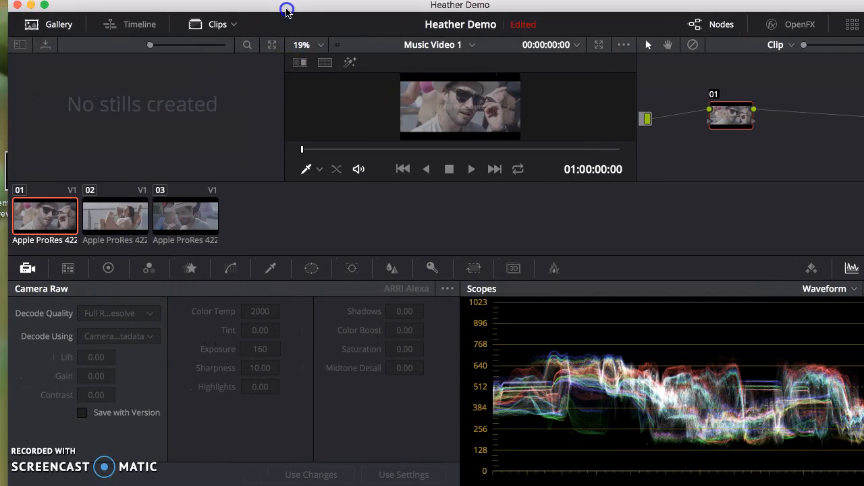
left_click(62, 270)
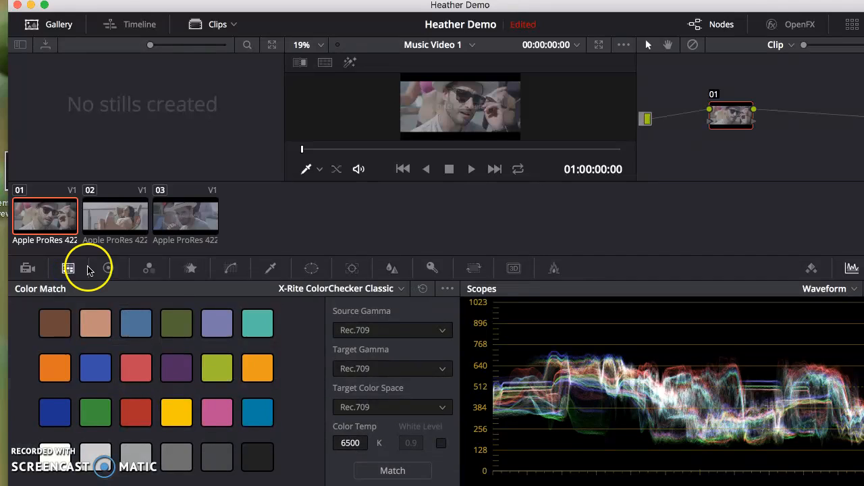
left_click(108, 268)
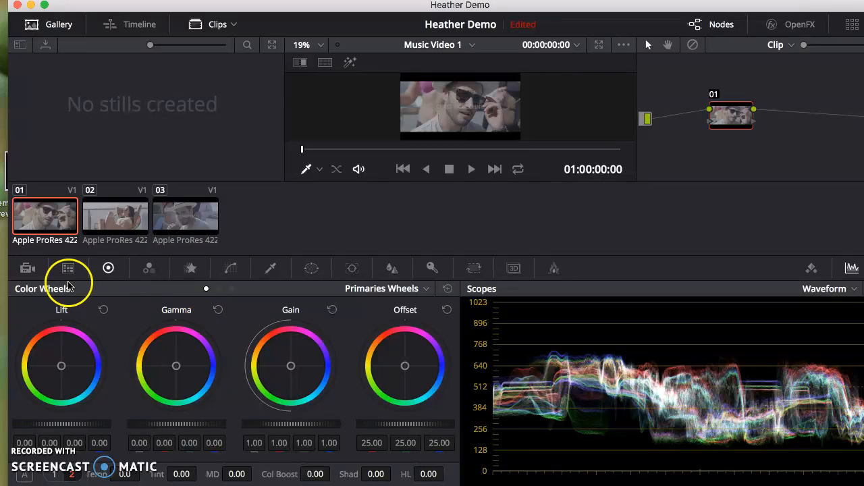
left_click(150, 268)
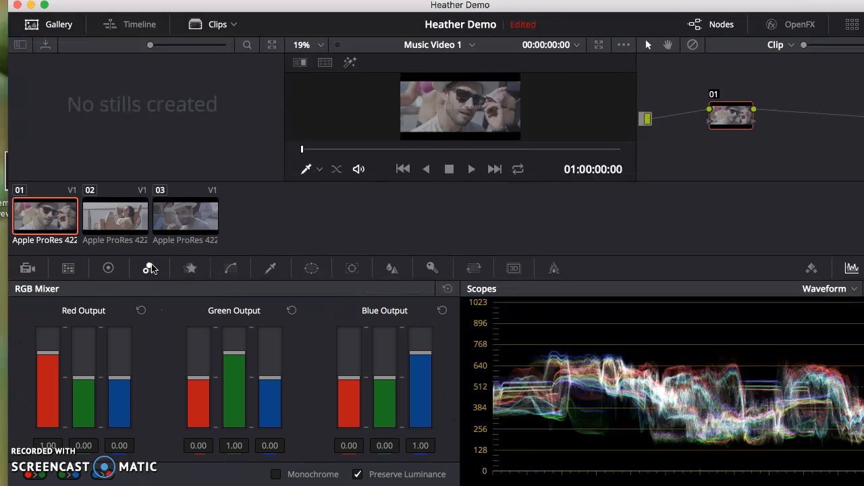
left_click(108, 268)
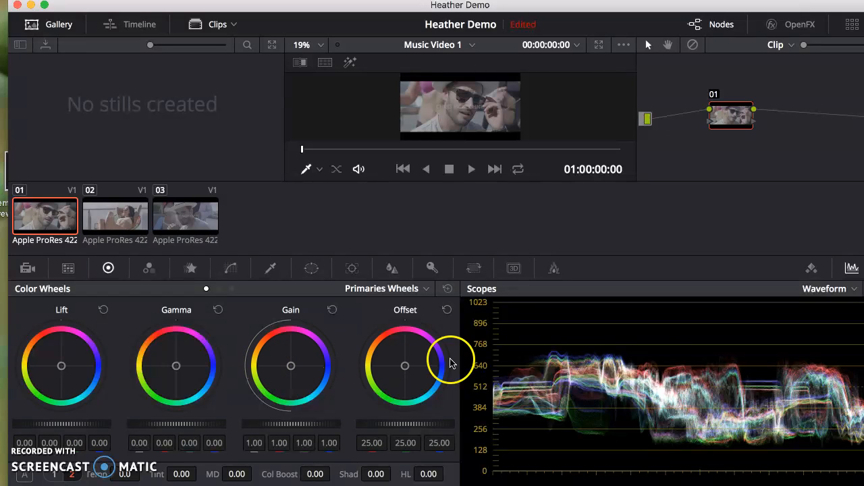
- View the current clip in the Parade scope and switch the scope back to Waveform
left_click(855, 289)
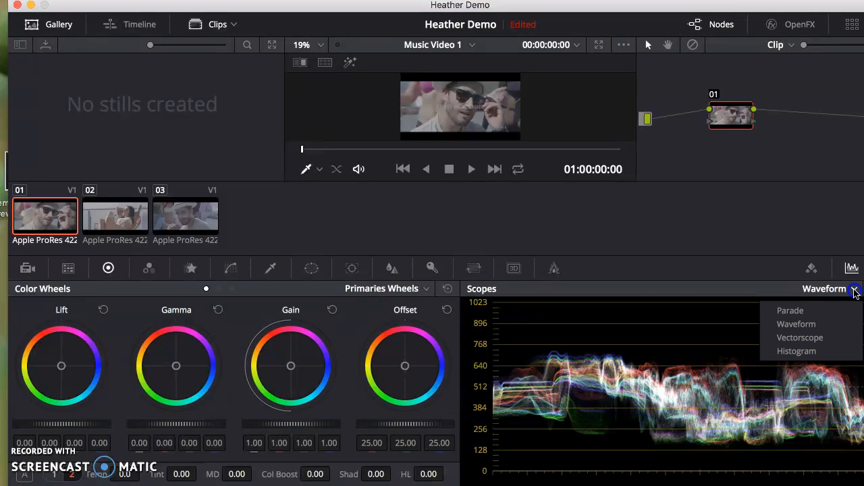
left_click(811, 310)
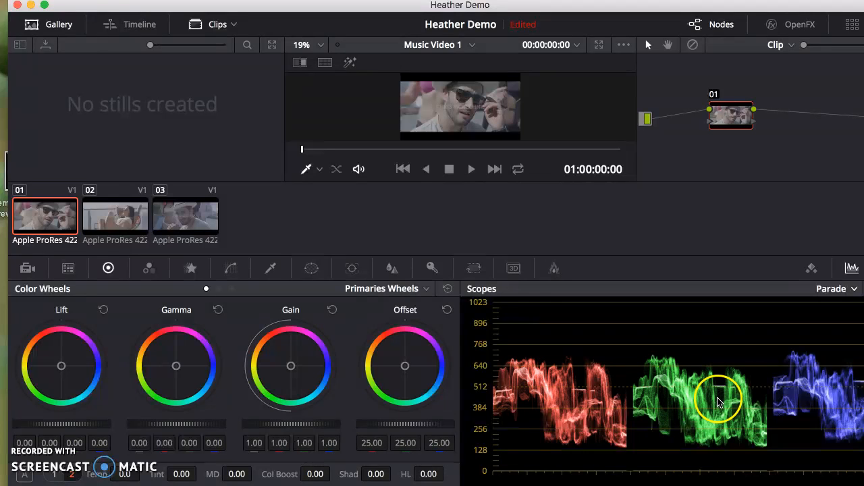
left_click(854, 290)
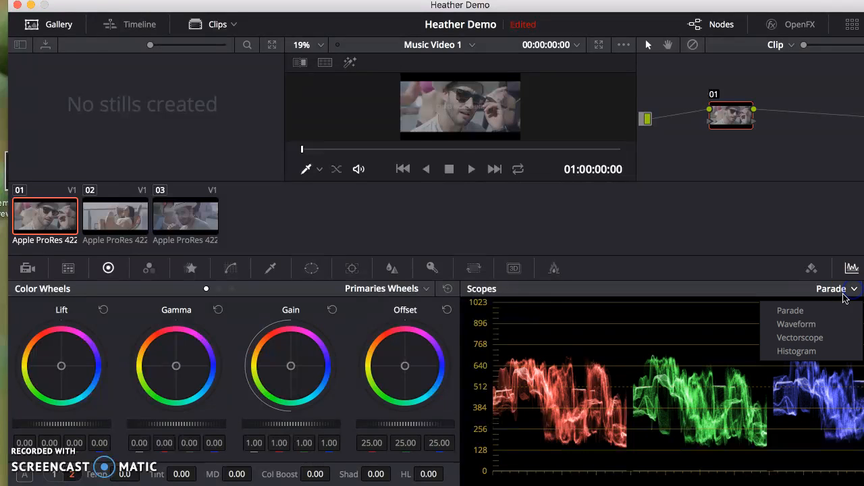
left_click(815, 328)
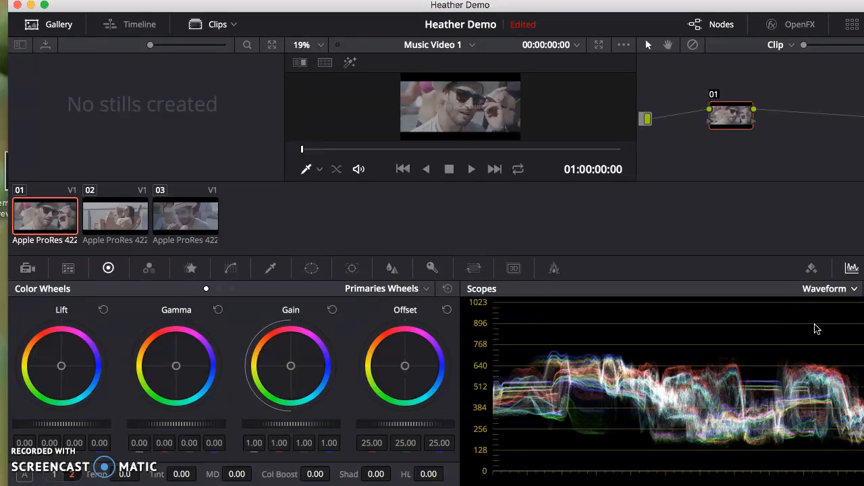
- Open the waveform scope's display settings and toggle between the luma-only (Y) and the colored RGB waveform
left_click_drag(664, 6, 568, 13)
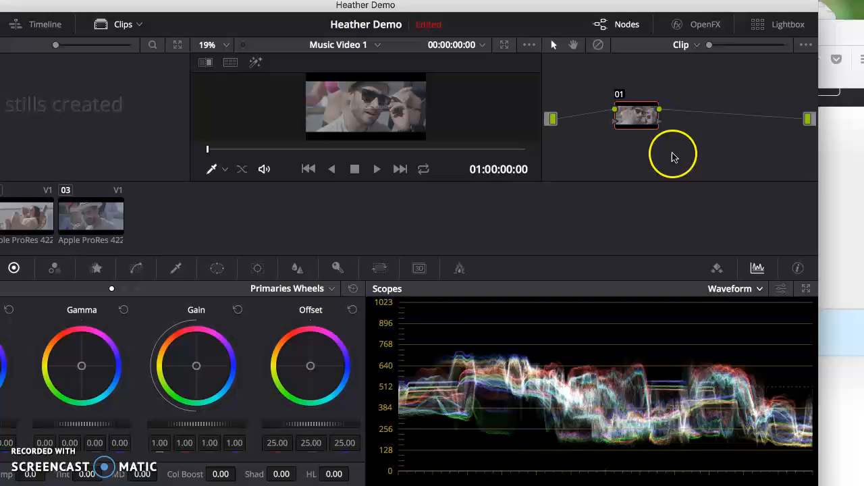
left_click(783, 291)
left_click(722, 286)
left_click(703, 285)
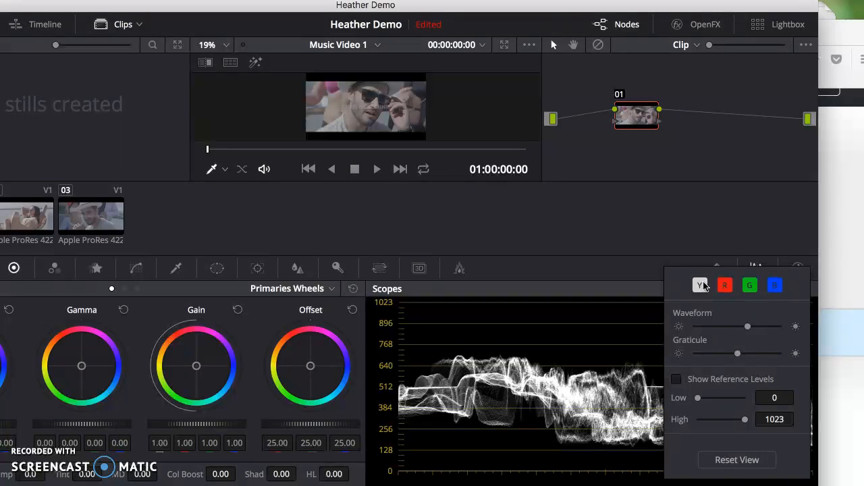
left_click(702, 285)
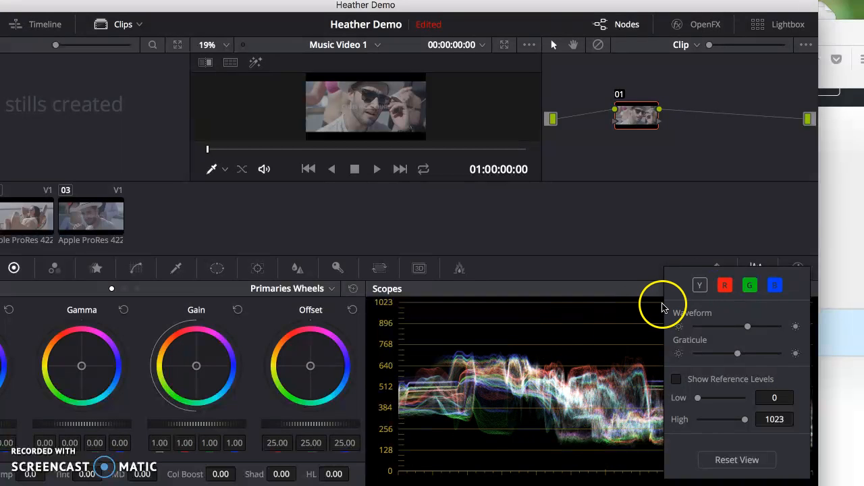
- Try a dimmer waveform and a Low reference level of 190, reset the scope view and close its settings
left_click(747, 327)
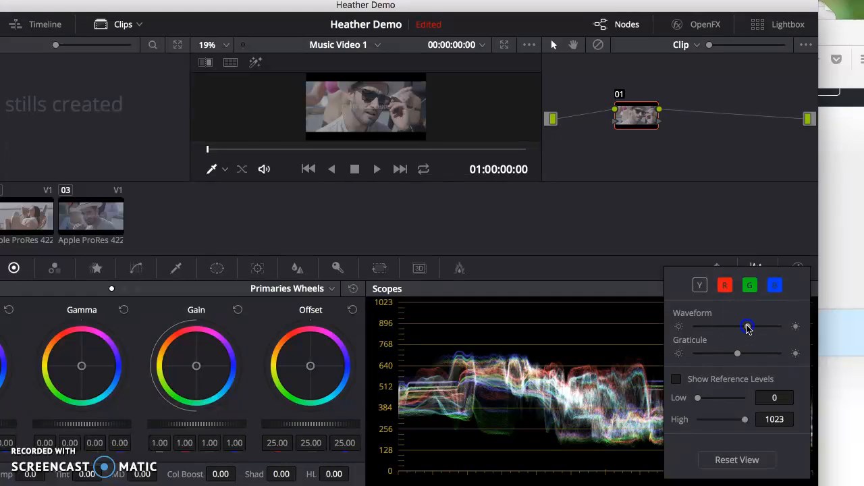
mouse_move(752, 328)
left_mouse_down()
mouse_move(769, 327)
mouse_move(720, 329)
mouse_move(734, 328)
left_mouse_up()
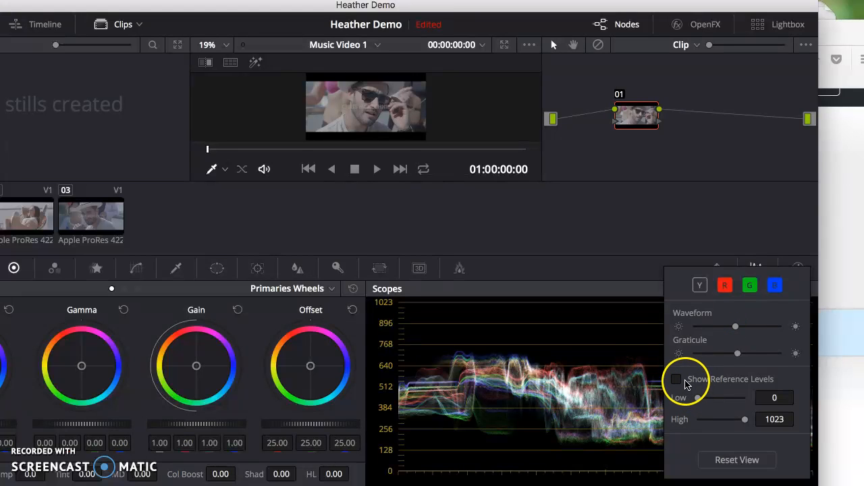
left_click_drag(698, 398, 700, 399)
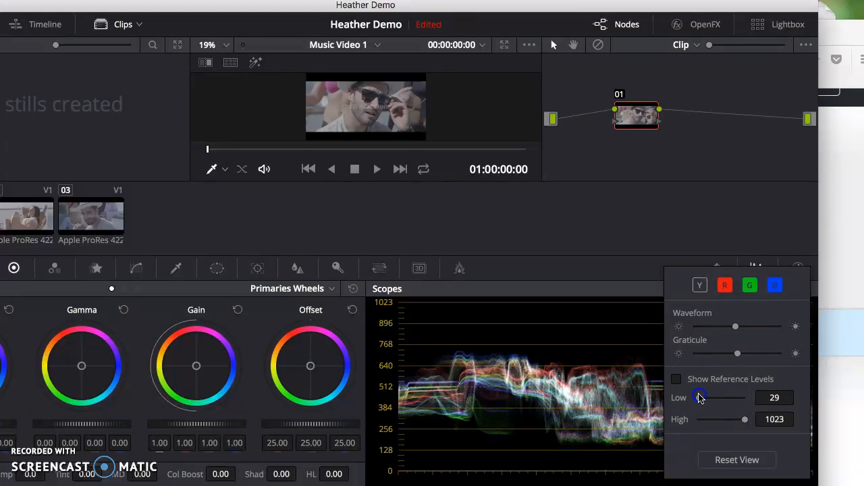
left_click(678, 380)
left_click(679, 381)
left_click(678, 381)
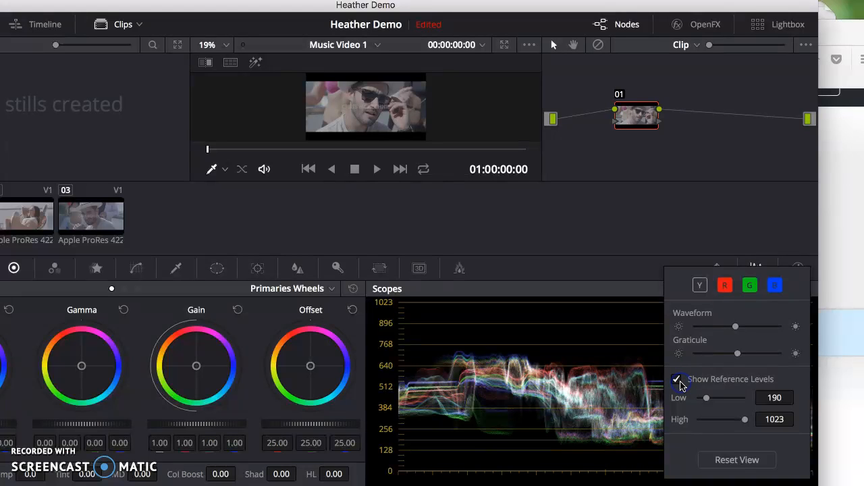
left_click(678, 381)
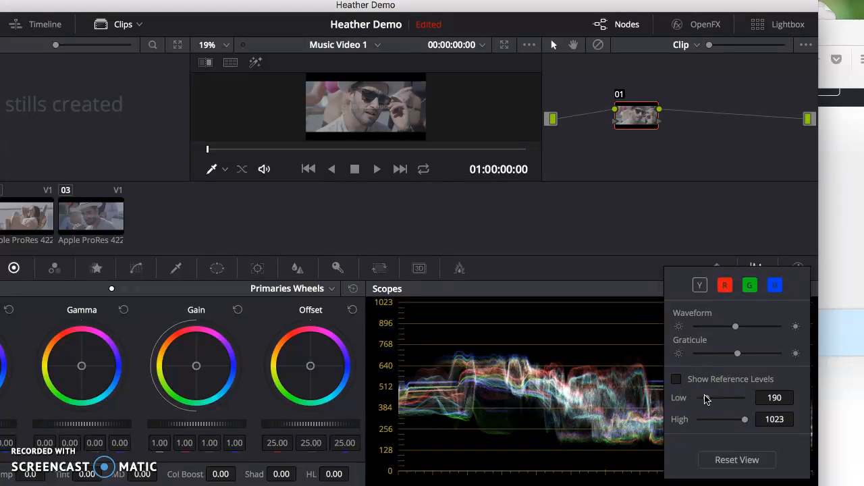
left_click(719, 460)
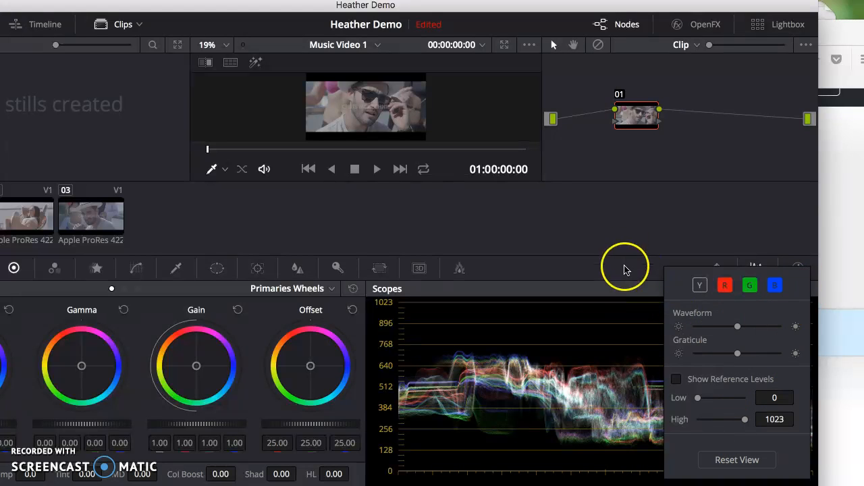
left_click(626, 290)
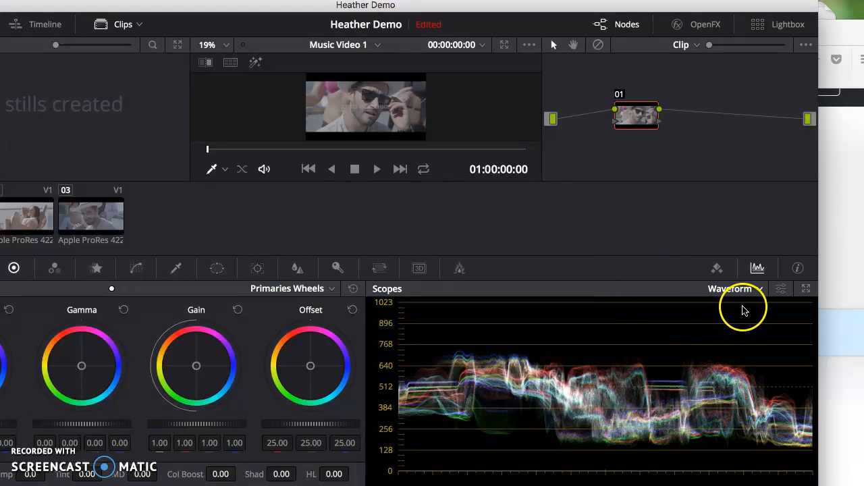
- Open the floating Scopes window and set its two upper scopes to Waveform and Vectorscope
left_click(806, 291)
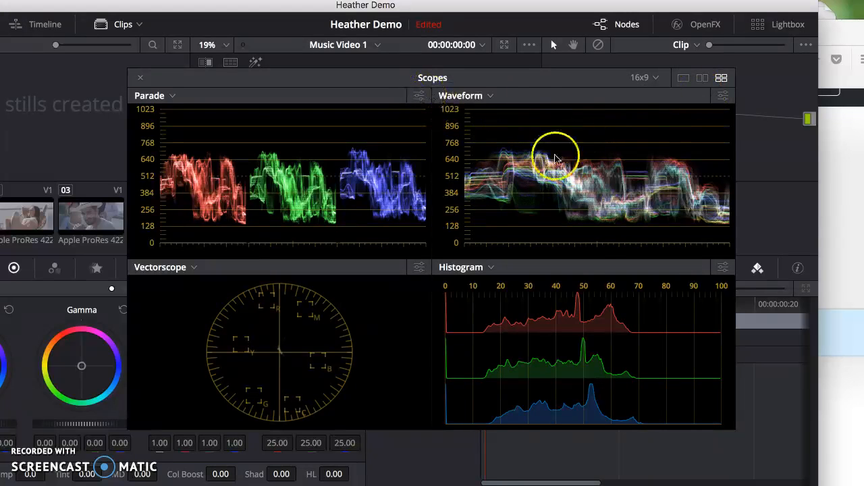
left_click(152, 97)
left_click_drag(153, 97, 156, 137)
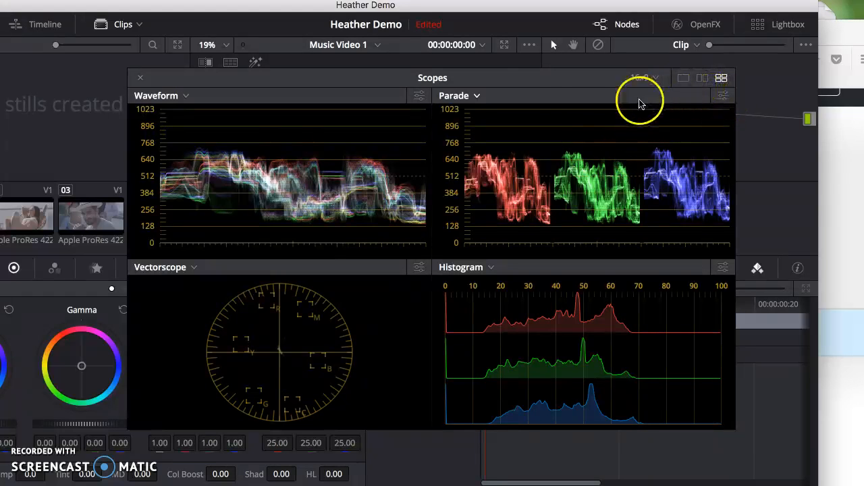
left_click_drag(478, 96, 476, 146)
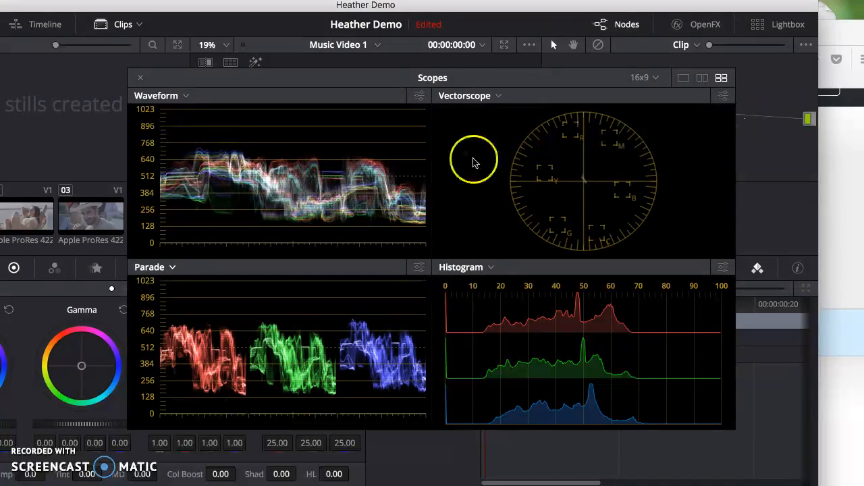
- Change the floating Scopes window to the two-scope layout and move it clear of the viewer image
left_click(700, 79)
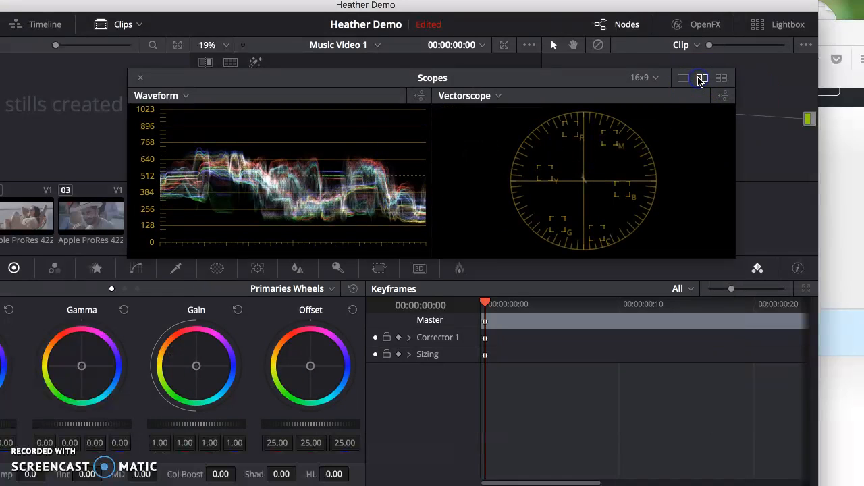
left_click_drag(384, 80, 481, 144)
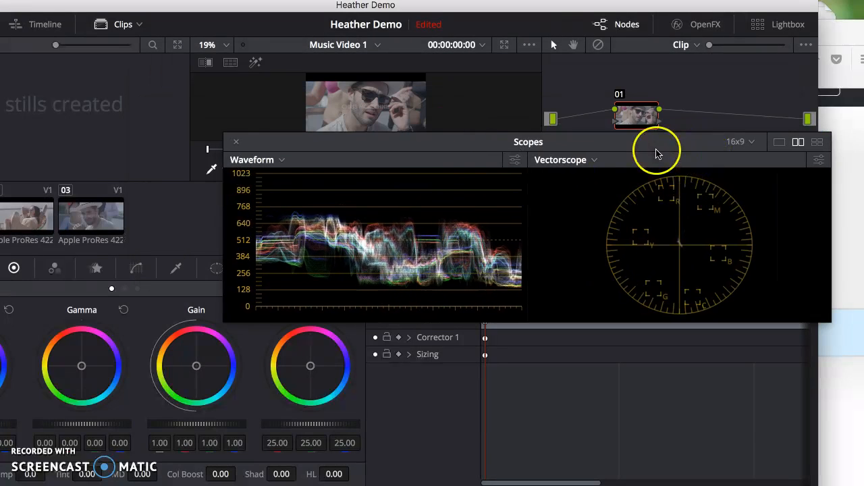
- Close the floating Scopes window and show the Waveform scope in the docked panel in place of the keyframes
left_click(238, 143)
left_click(236, 150)
left_click(236, 144)
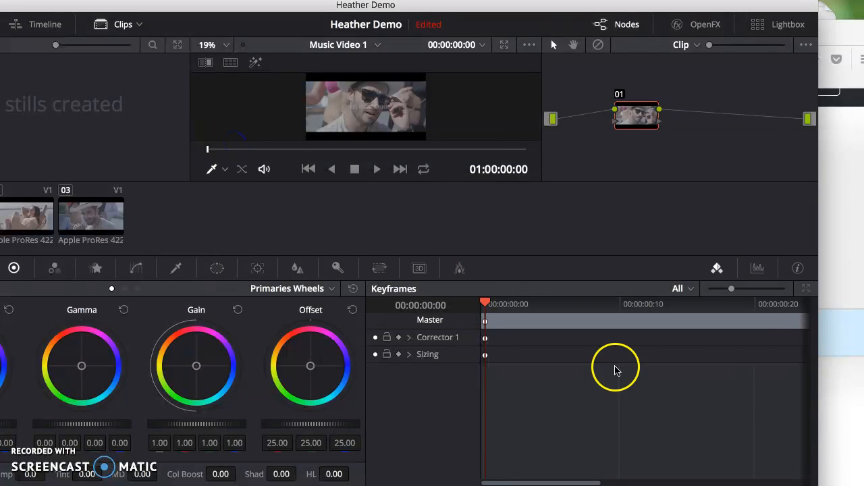
left_click(756, 270)
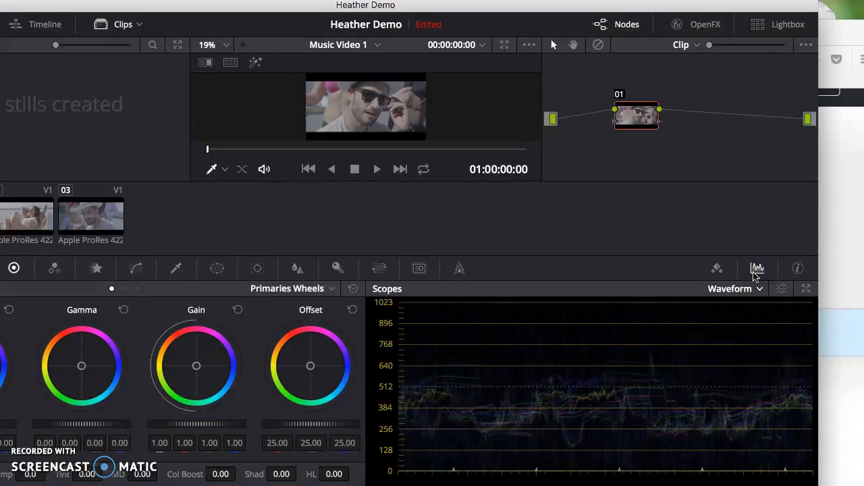
left_click(759, 289)
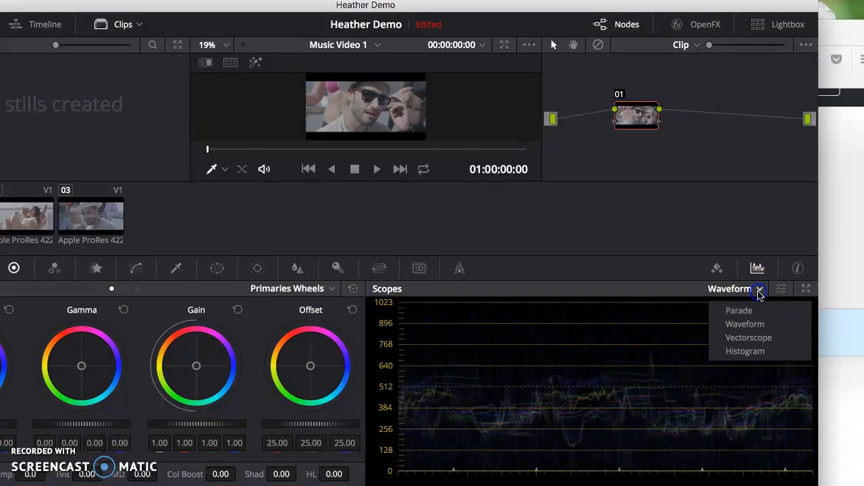
left_click(745, 320)
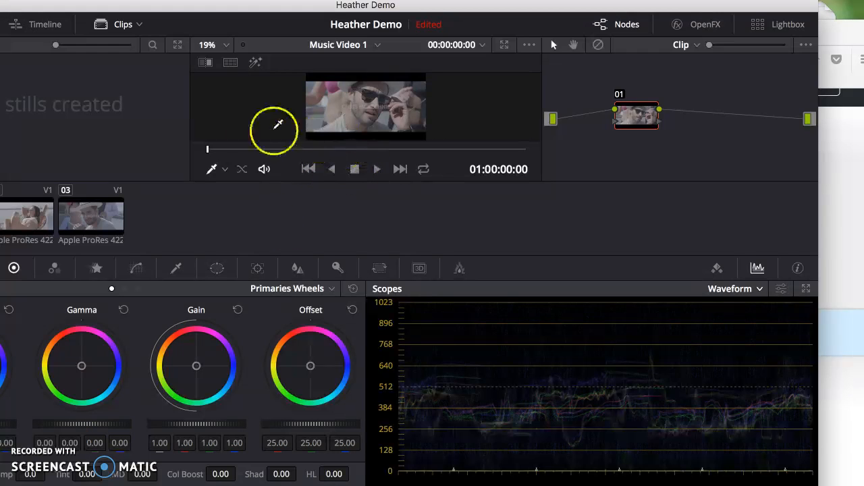
- Mute the viewer's playback audio and set its on-screen control mode to Off
left_click(264, 169)
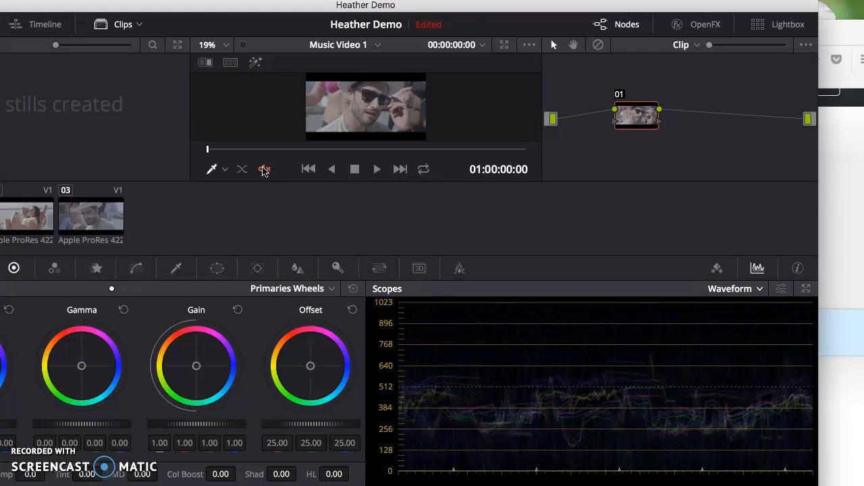
left_click(211, 170)
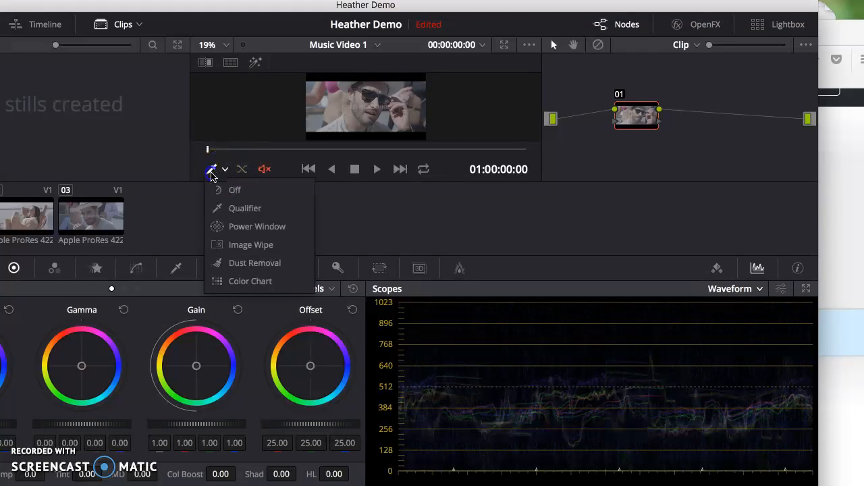
left_click(217, 191)
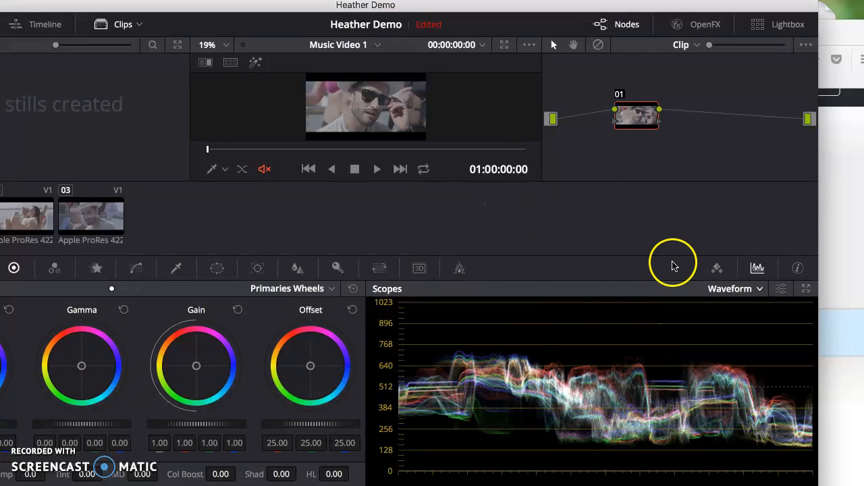
- Enlarge the viewer, lower the master Lift to -0.05 and raise the master Gain to 1.18 on the first clip
left_click_drag(525, 8, 564, 11)
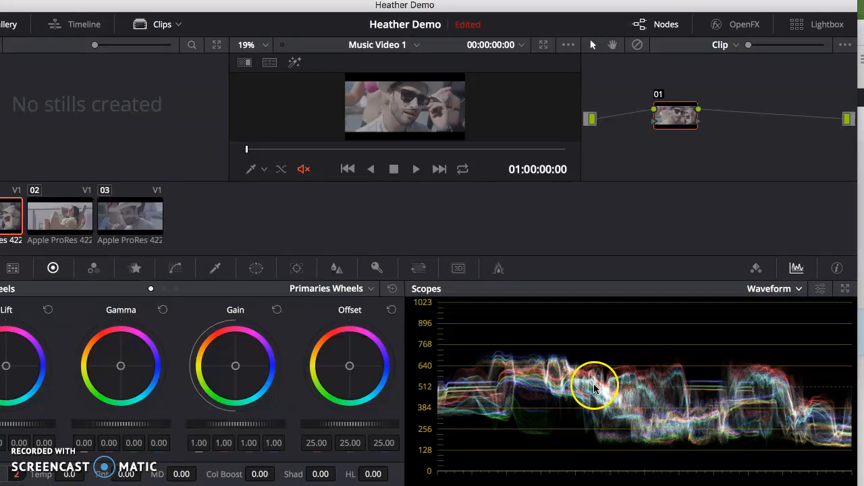
left_click(543, 46)
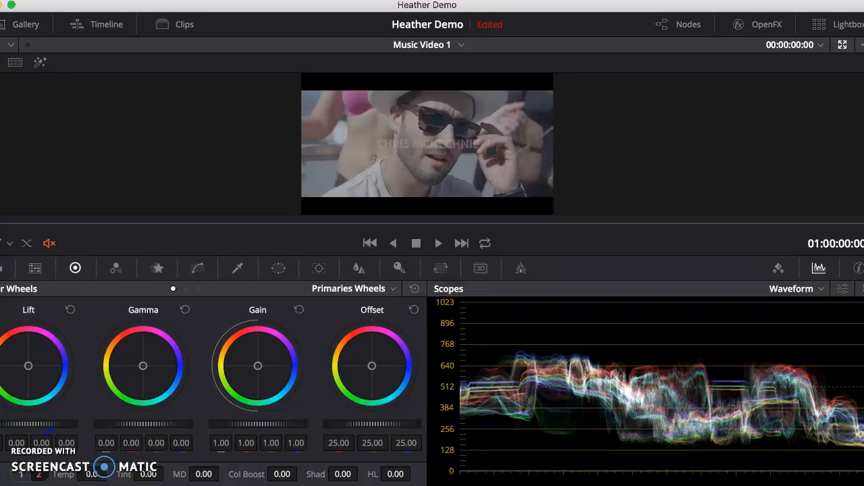
left_click_drag(42, 424, 27, 424)
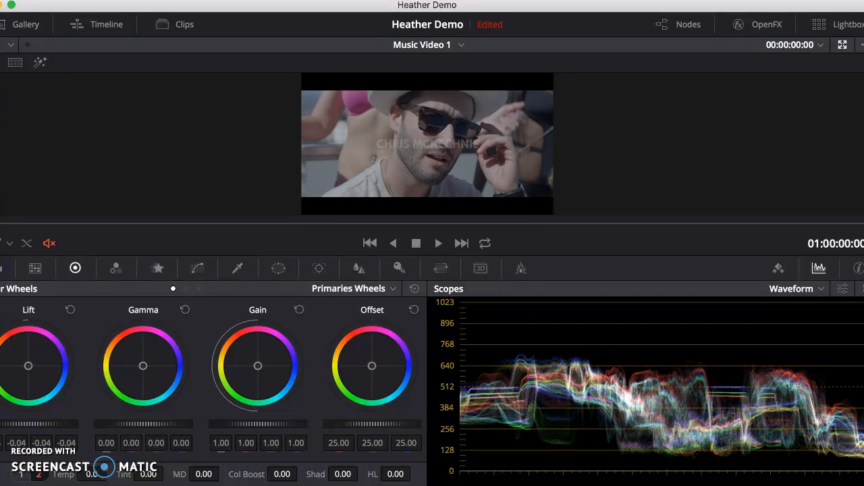
left_click_drag(3, 411, 27, 414)
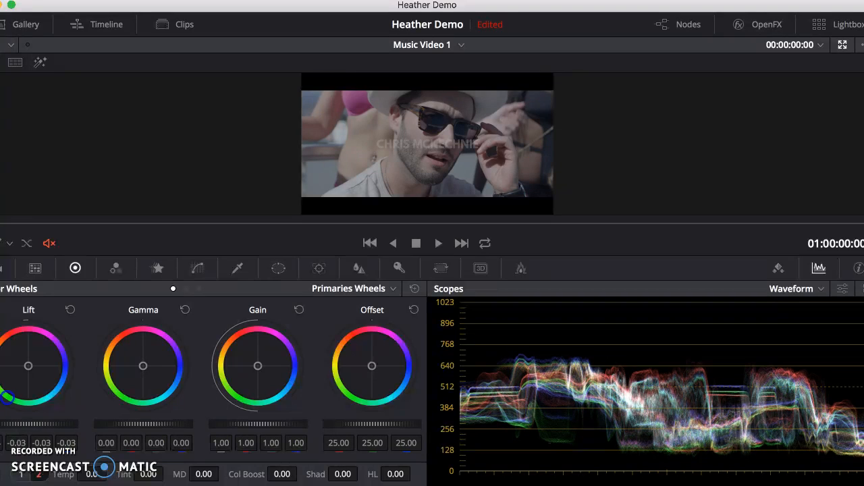
left_click_drag(26, 424, 10, 424)
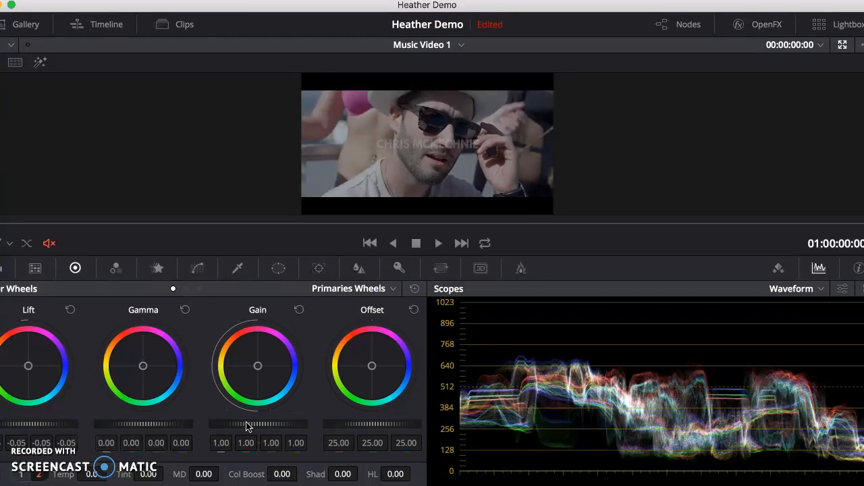
left_click_drag(256, 424, 368, 400)
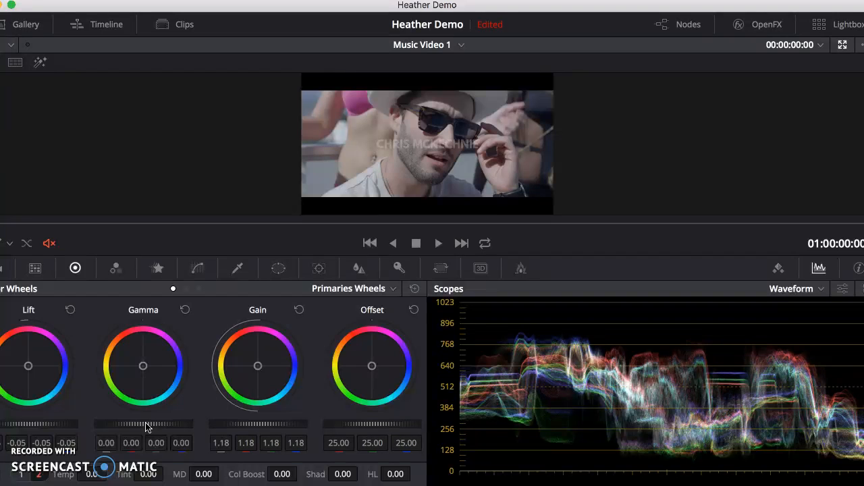
- Raise the master Gamma to 0.01 and shift the Gamma color balance toward blue, ending on a red tint of 0.07
left_click_drag(146, 426, 174, 394)
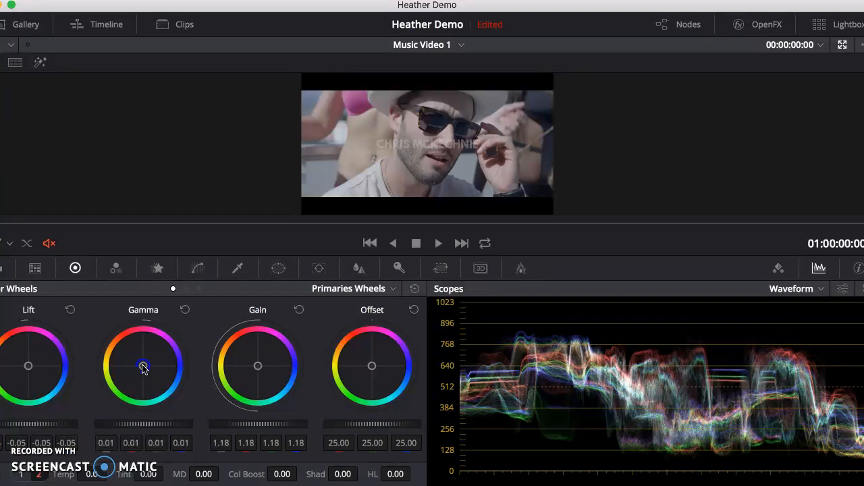
left_click_drag(144, 363, 216, 414)
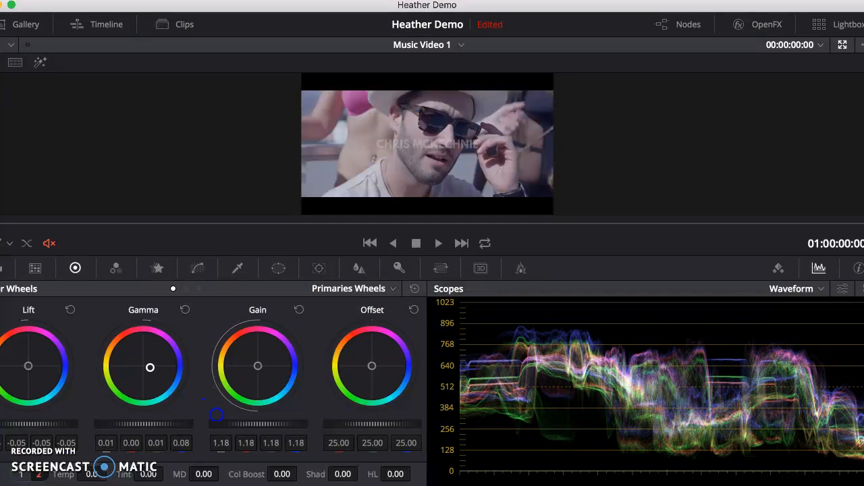
left_click_drag(174, 380, 21, 268)
left_click_drag(429, 248, 546, 288)
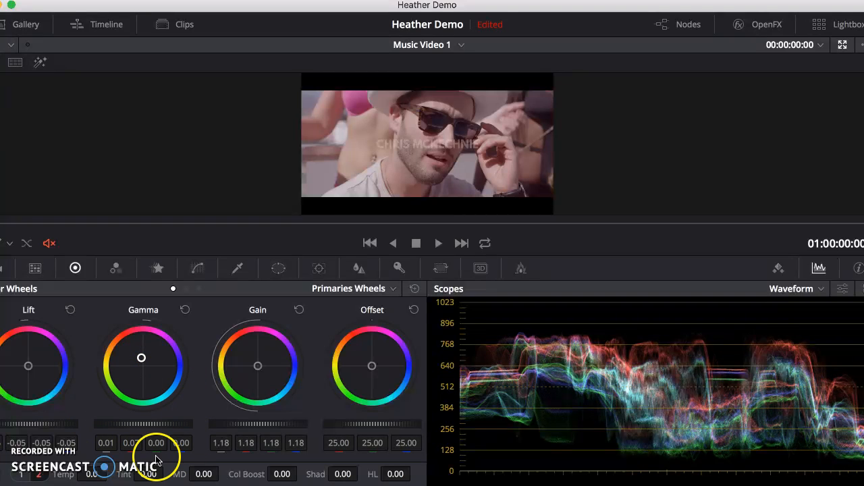
- Boost the clip's saturation, check it on the vectorscope and the waveform, and settle the saturation at 74.00
left_click(40, 475)
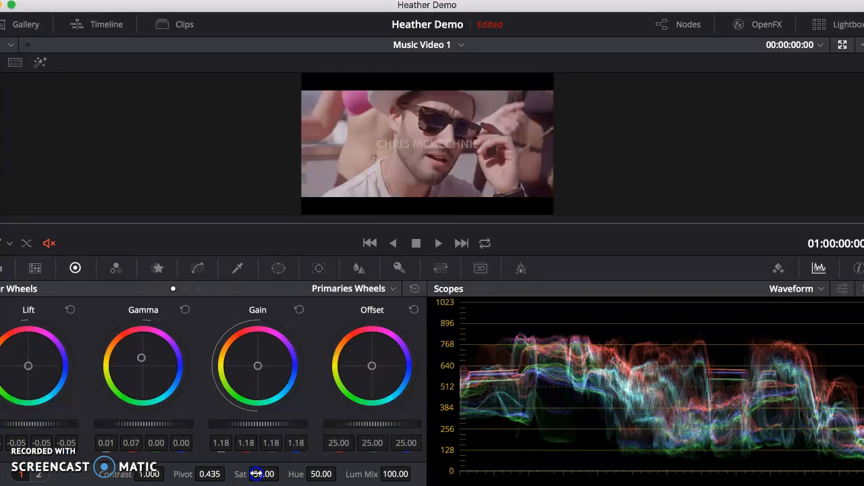
left_click_drag(289, 475, 378, 460)
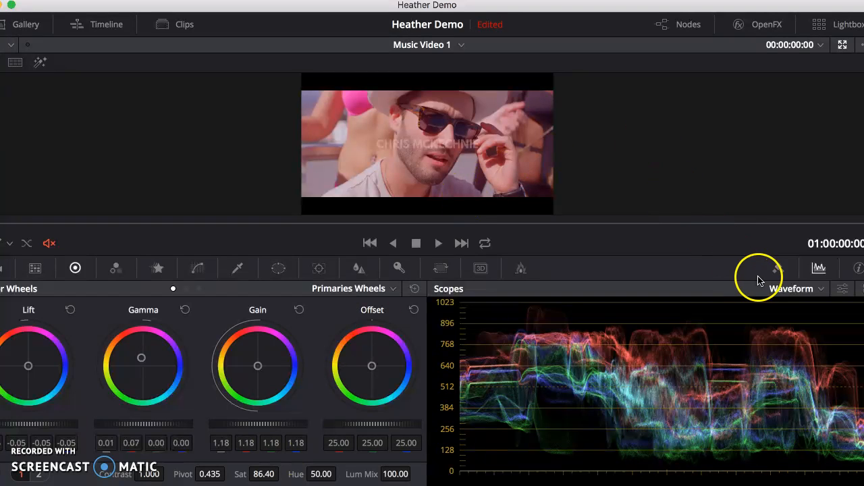
left_click(777, 288)
left_click(780, 336)
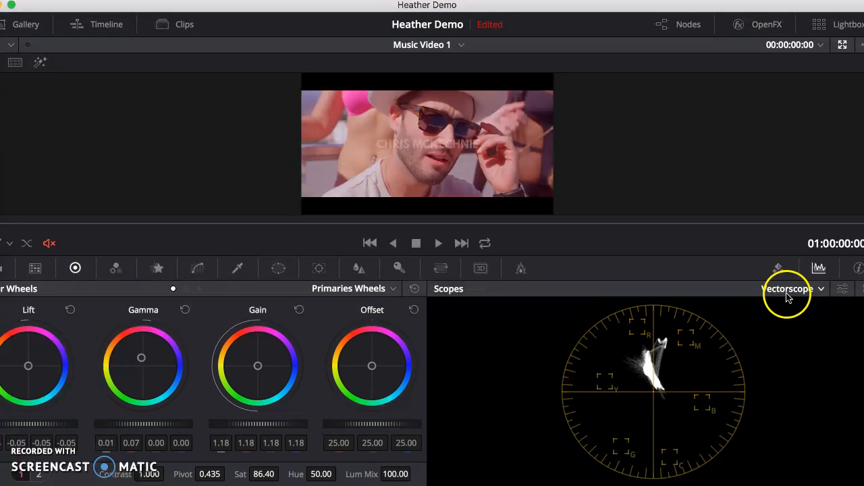
left_click(818, 290)
left_click(809, 325)
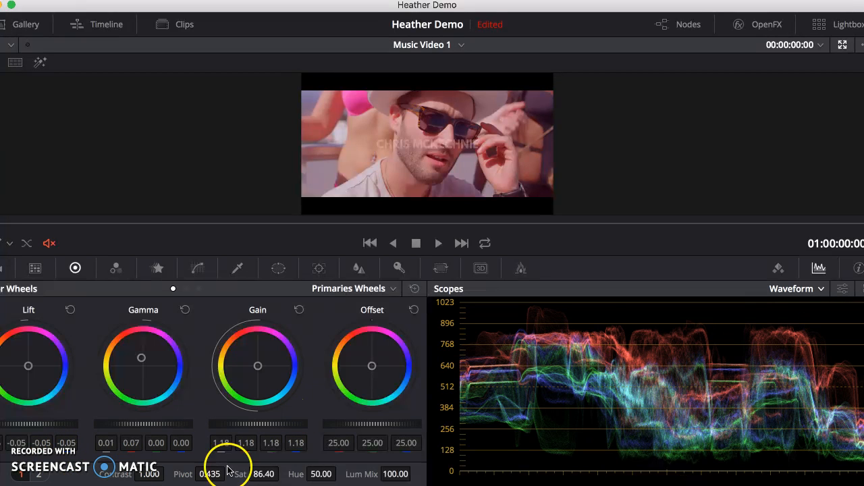
left_click_drag(263, 472, 178, 473)
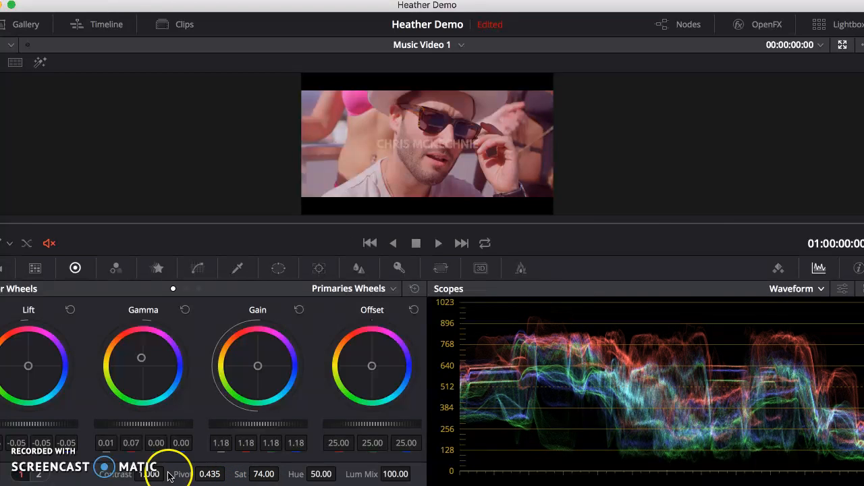
- Try strongly cooler and warmer color temperatures on the clip and settle Temp at -120.0
left_click(39, 474)
mouse_move(524, 6)
left_mouse_down()
mouse_move(560, 5)
mouse_move(540, 6)
left_mouse_up()
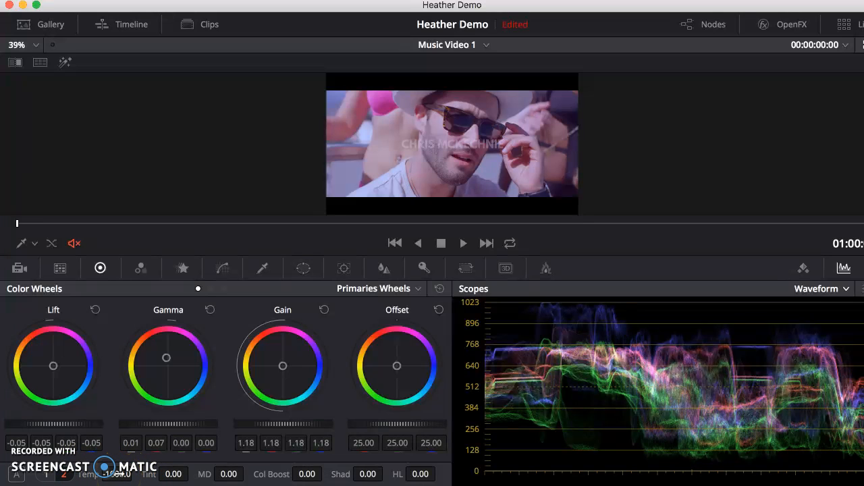
left_click_drag(113, 475, 13, 472)
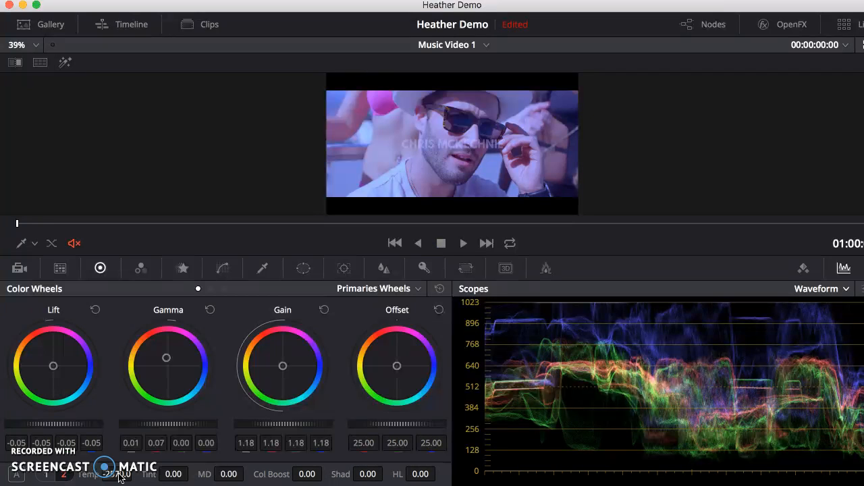
left_click_drag(117, 478, 175, 478)
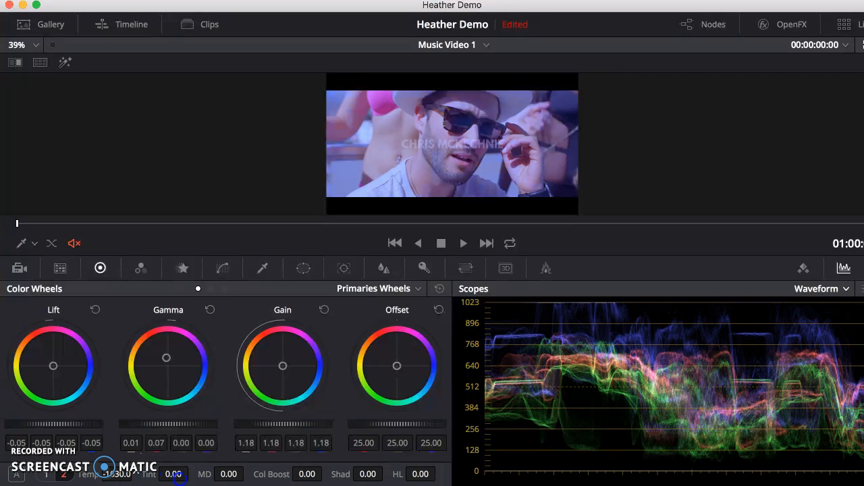
left_click_drag(181, 478, 155, 477)
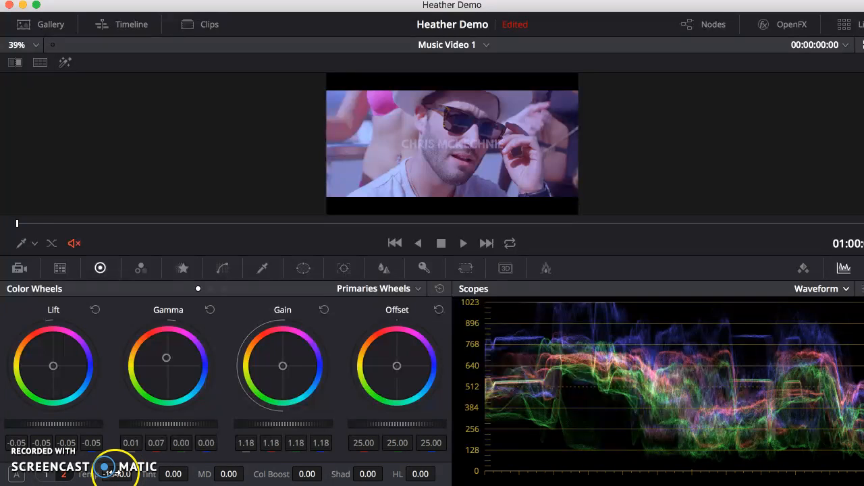
left_click_drag(121, 476, 285, 476)
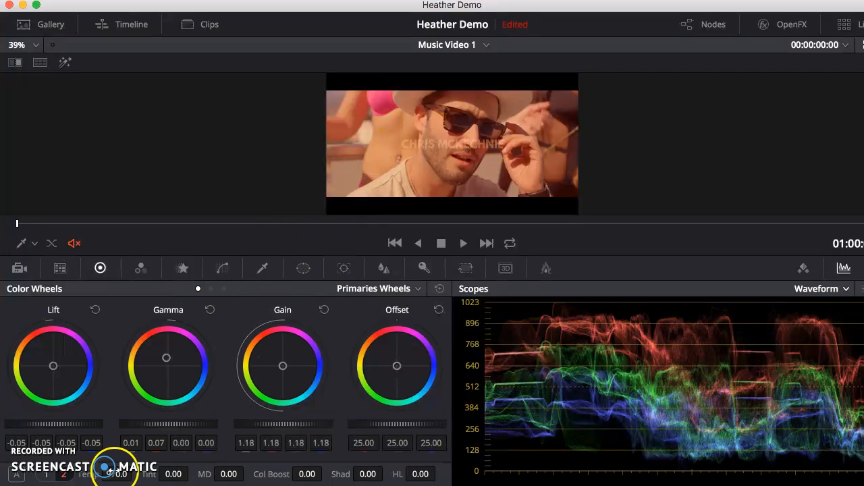
left_click_drag(116, 474, 34, 468)
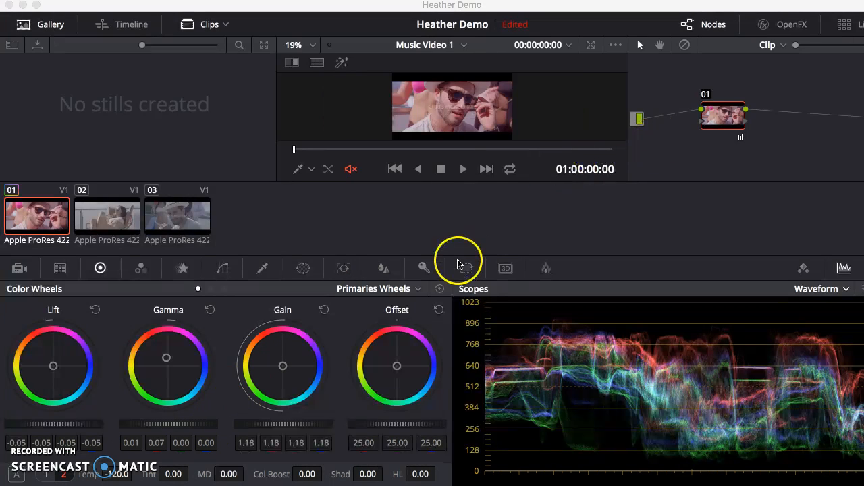
- Reset the Gain, Gamma and Lift wheels to their defaults
left_click(324, 309)
left_click(210, 309)
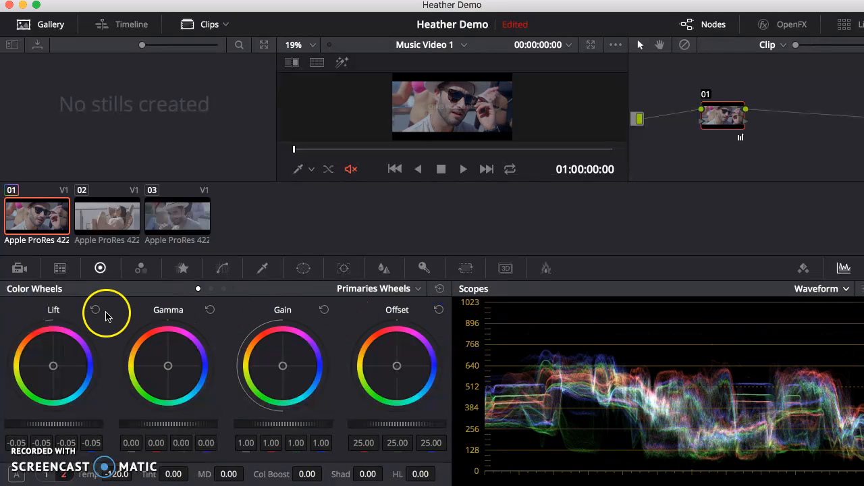
left_click(96, 310)
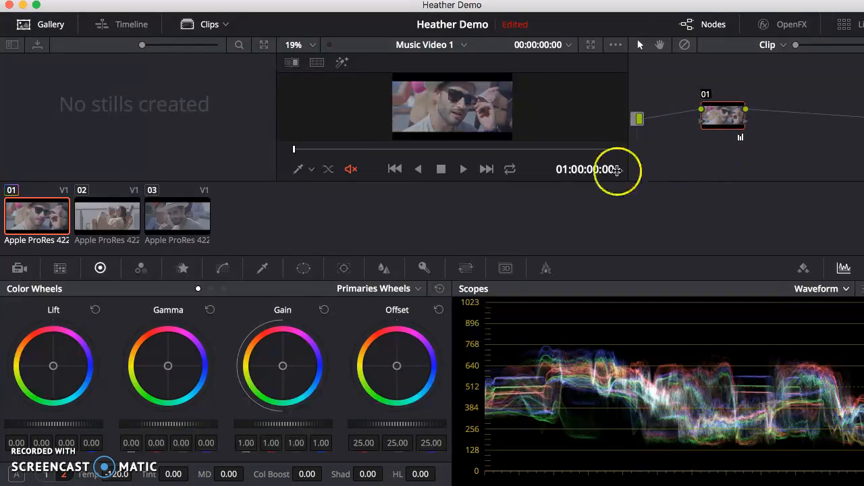
- Lower the master Lift to -0.04 and raise the master Gain to 1.07
left_click(78, 424)
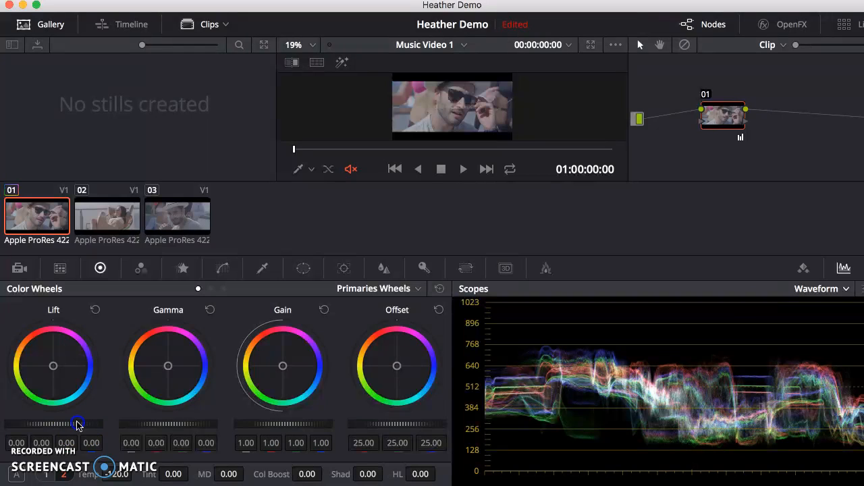
left_click_drag(71, 423, 27, 420)
left_click(289, 424)
left_click_drag(289, 424, 328, 428)
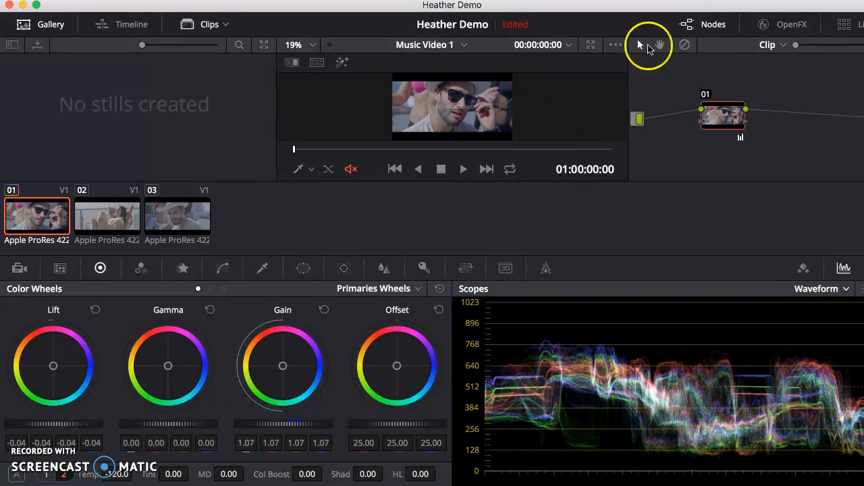
- Enlarge the viewer and reset the Lift and Gain wheels to their defaults
left_click(592, 45)
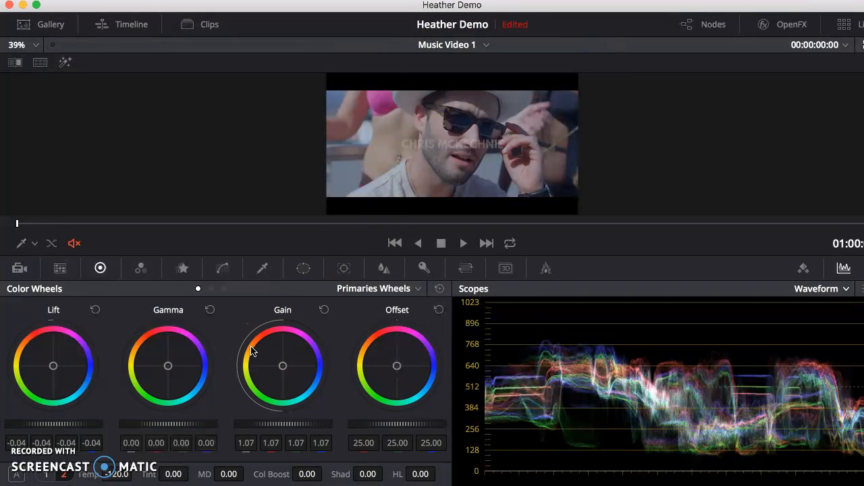
left_click(95, 309)
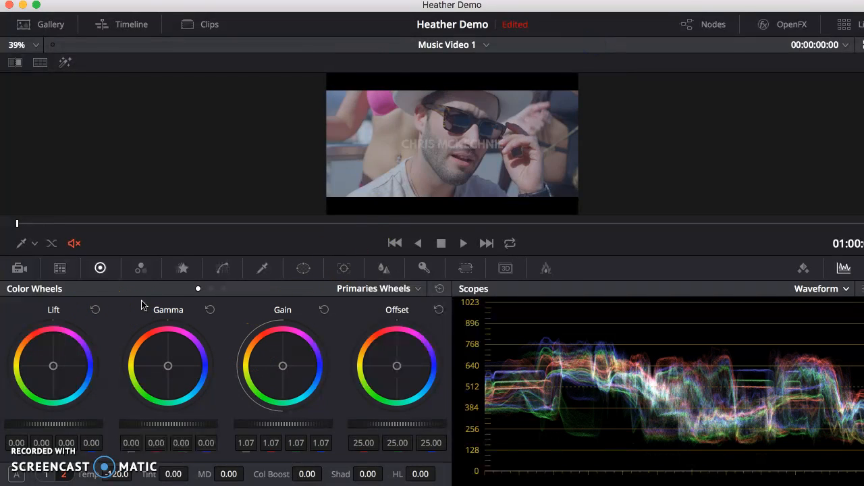
left_click(324, 310)
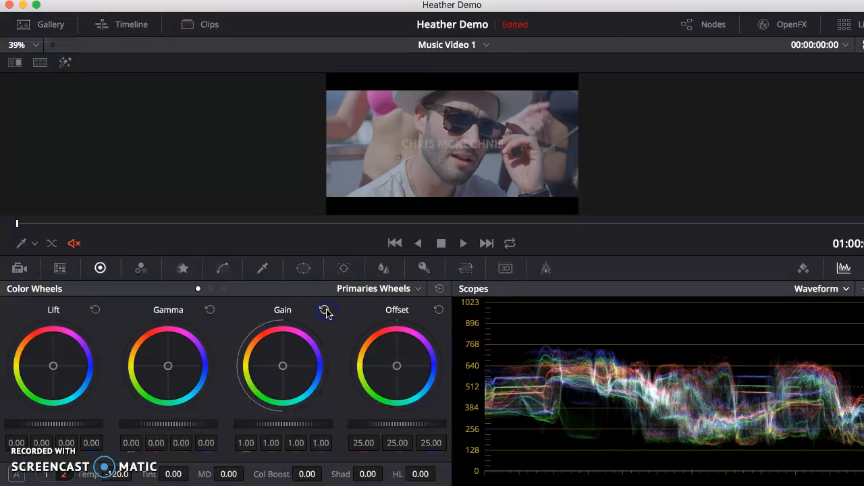
- Increase the contrast by lowering the master Lift to -0.07 and raising the master Gain to 1.13
left_click_drag(75, 421, 23, 408)
left_click_drag(229, 428, 358, 427)
left_click_drag(76, 430, 38, 421)
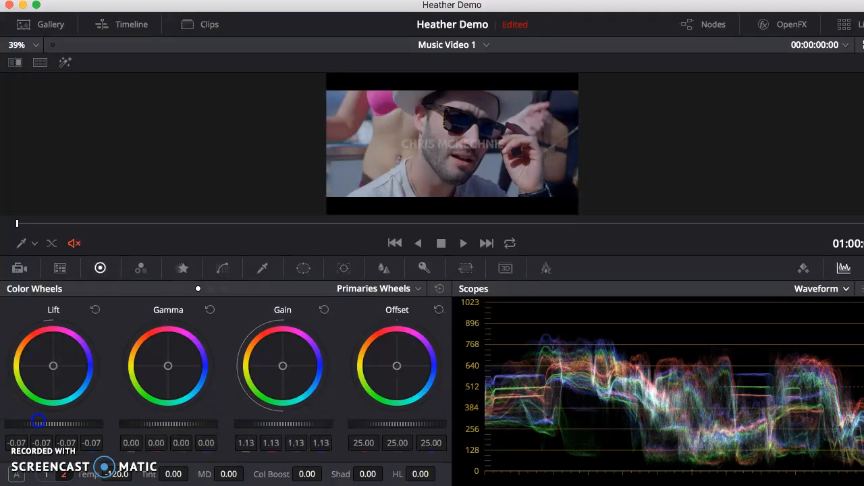
- Raise the master Gain to 1.16 and nudge the Gamma color balance slightly toward red, to a red value of 0.01
left_click_drag(268, 427, 295, 424)
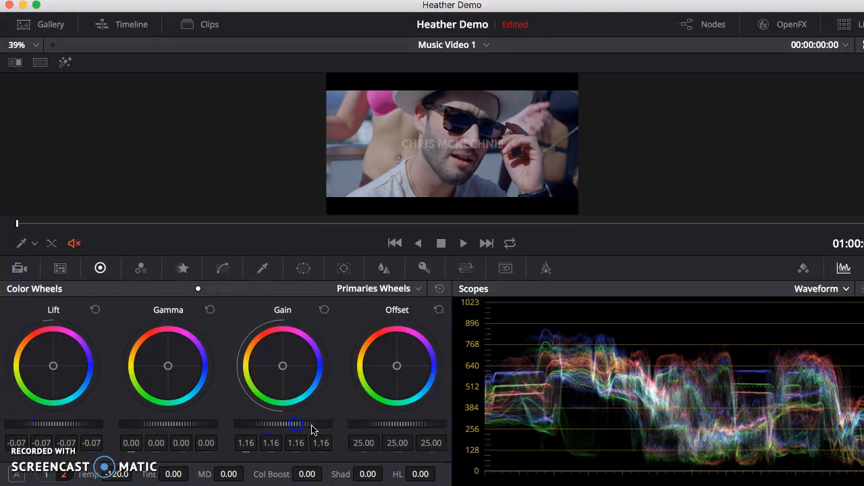
left_click_drag(163, 364, 167, 363)
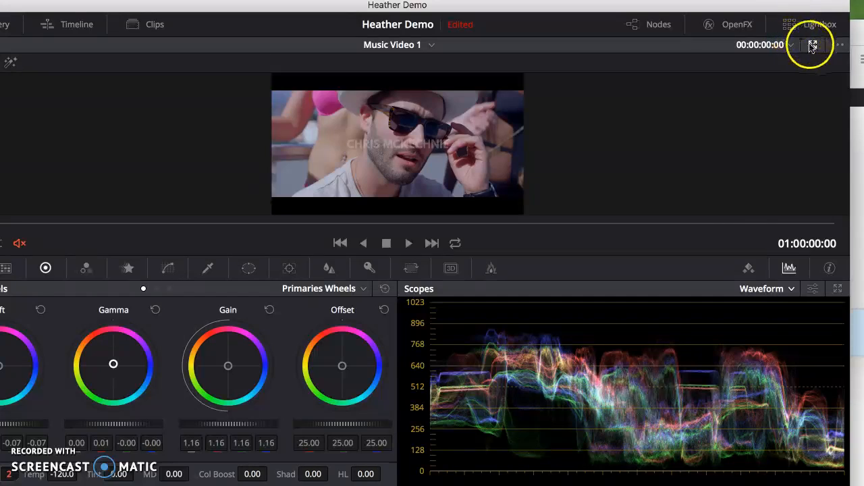
- Return the viewer to its normal size and grab a still of the graded first clip
left_click(812, 44)
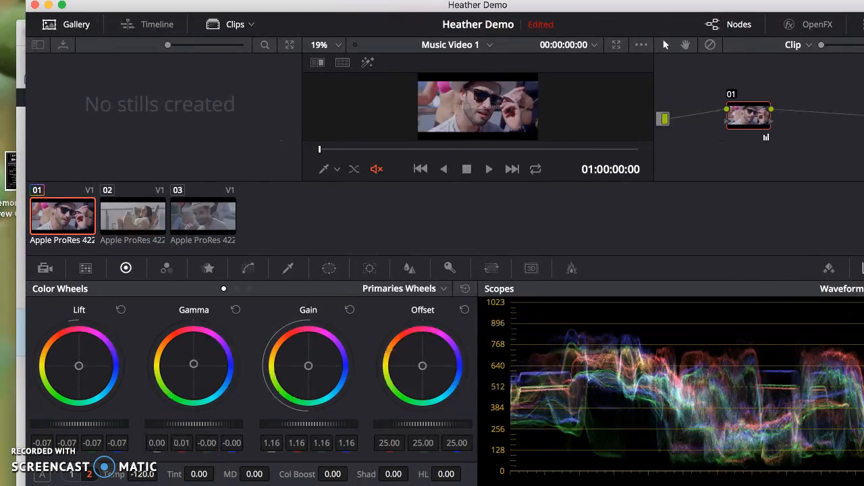
right_click(471, 101)
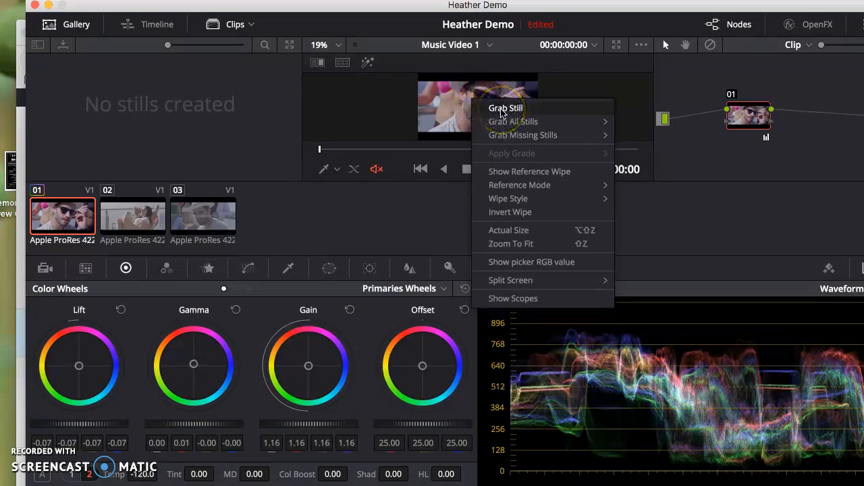
left_click(501, 113)
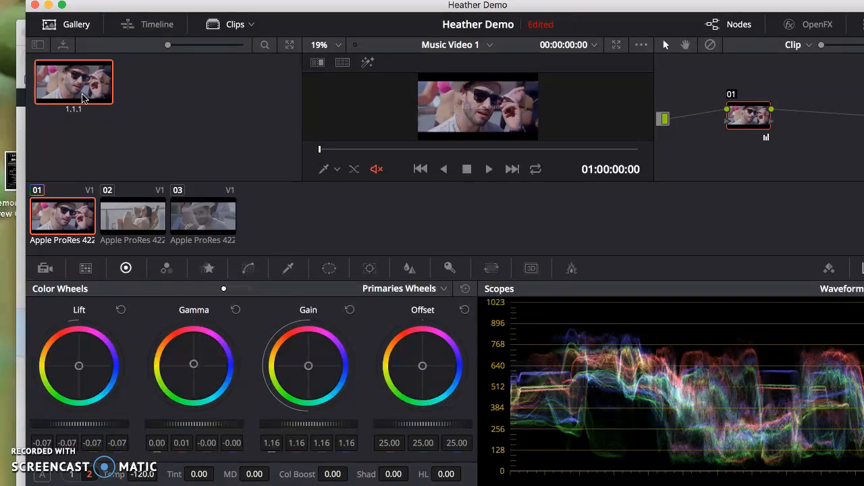
- Apply the grade stored in the gallery still to the third clip
left_click(195, 214)
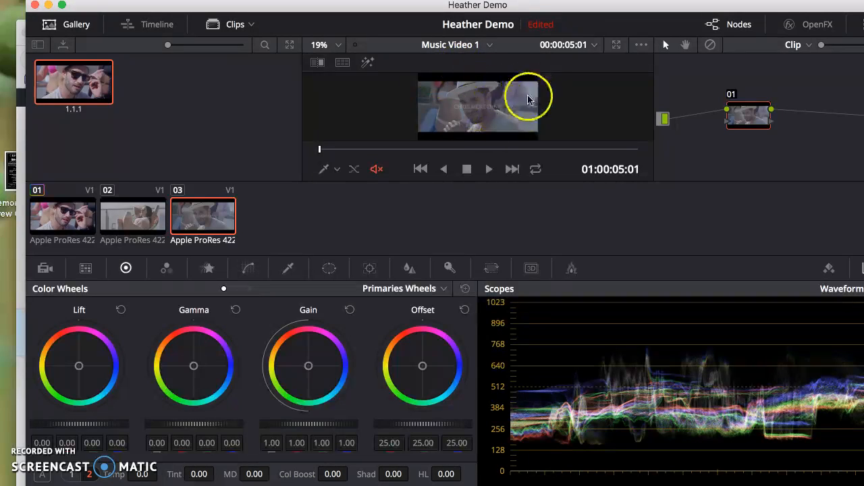
right_click(71, 88)
right_click(71, 88)
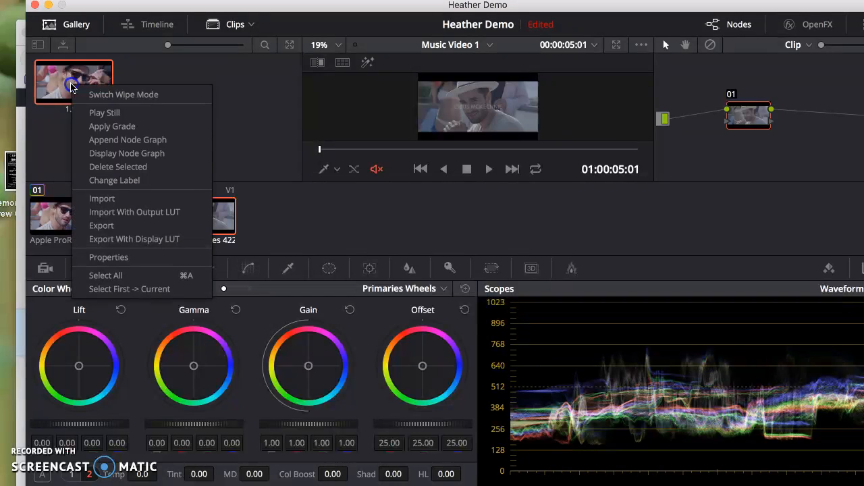
left_click(108, 126)
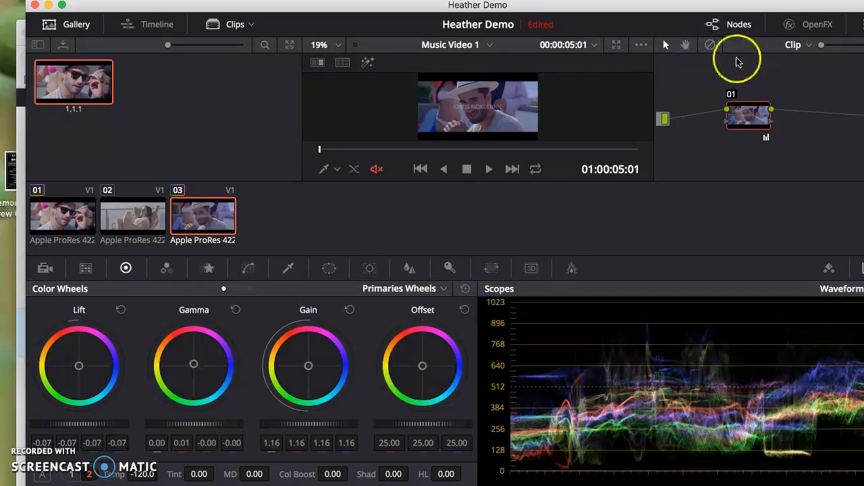
- Check the third clip in the enlarged viewer and turn on the split screen in Versions mode
left_click(615, 45)
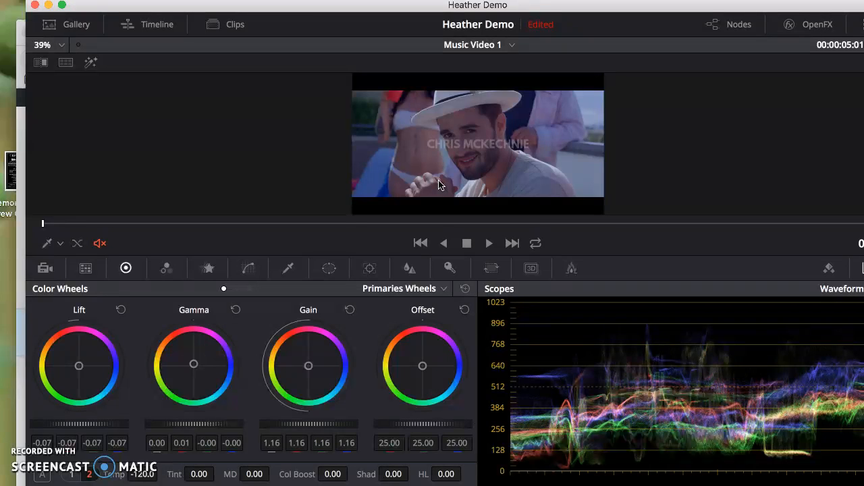
left_click(63, 64)
left_click(143, 485)
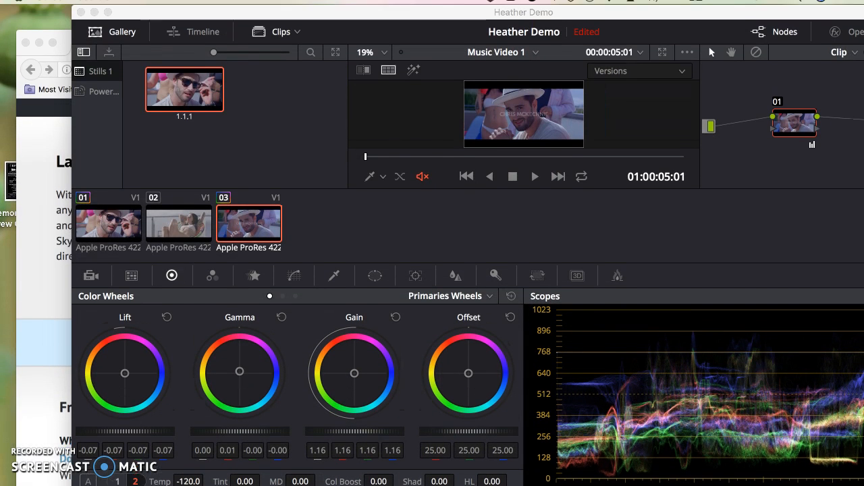
left_click_drag(532, 14, 477, 31)
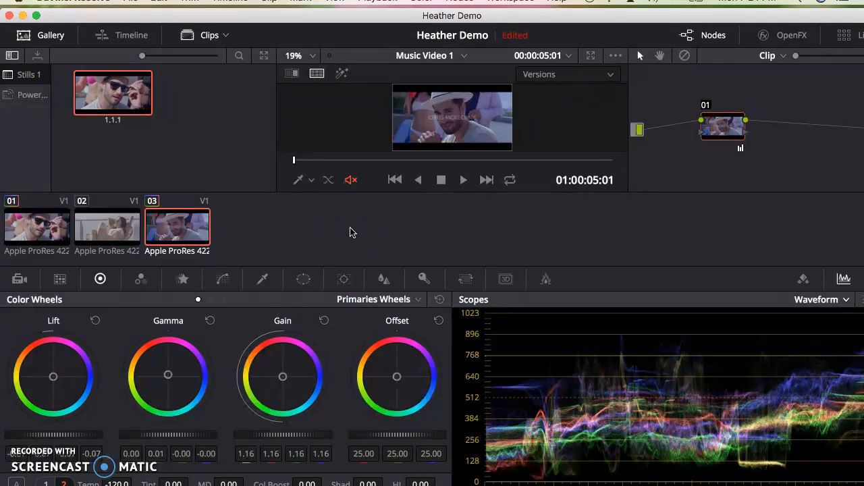
left_click(34, 97)
left_click(19, 278)
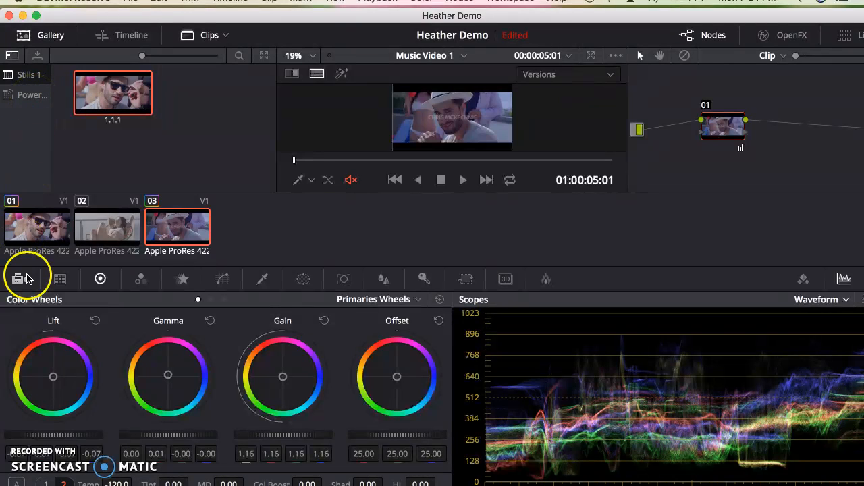